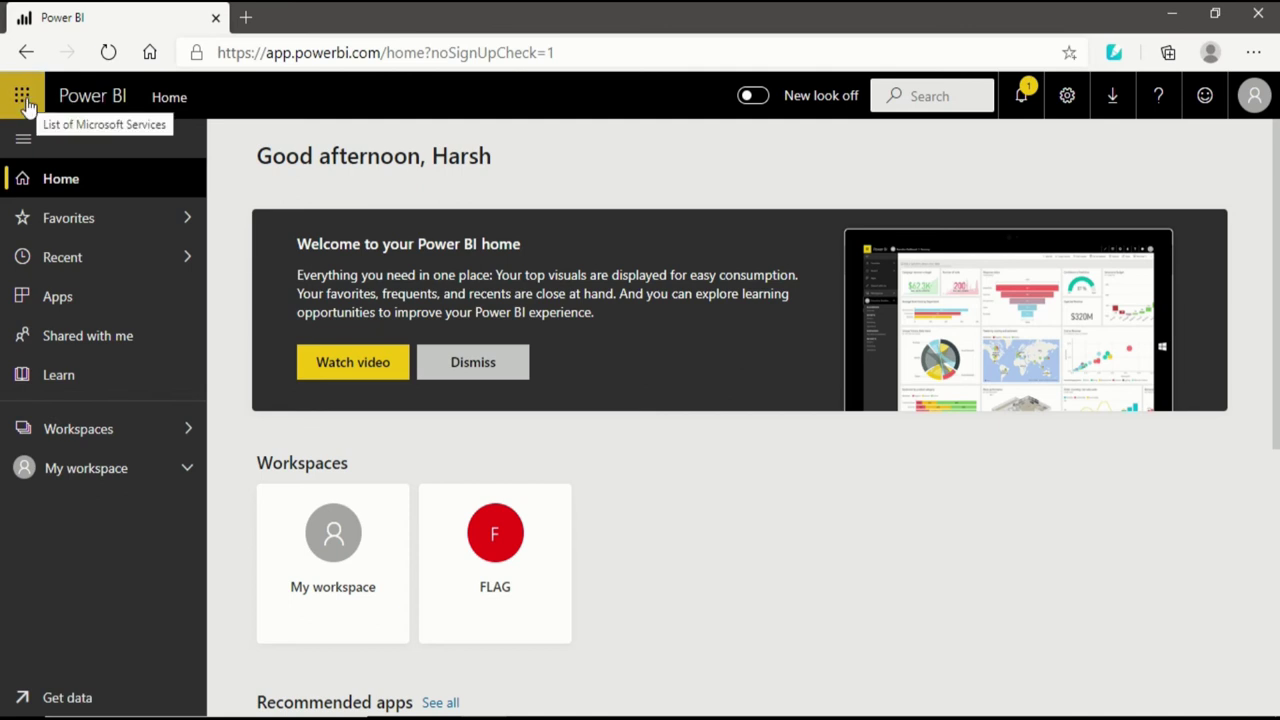
# Glance at the Microsoft 365 apps list, then collapse and re-expand the navigation pane
pyautogui.click(23, 101)
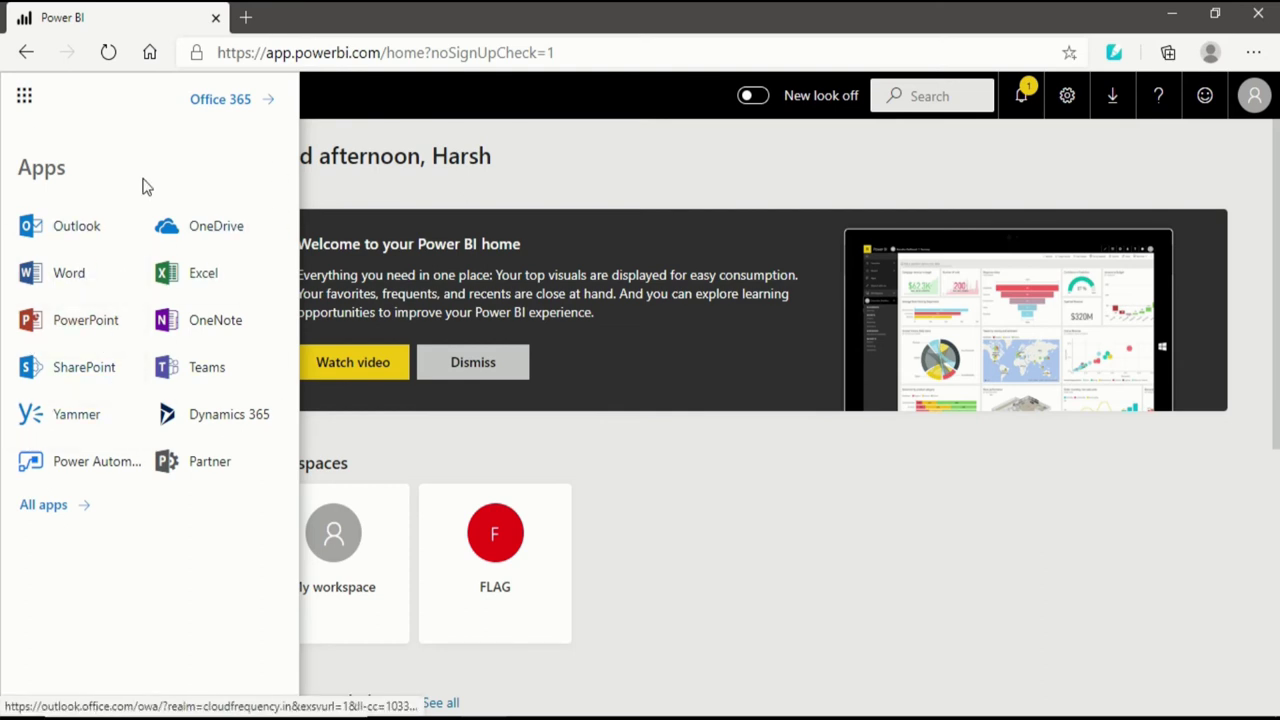
pyautogui.click(325, 148)
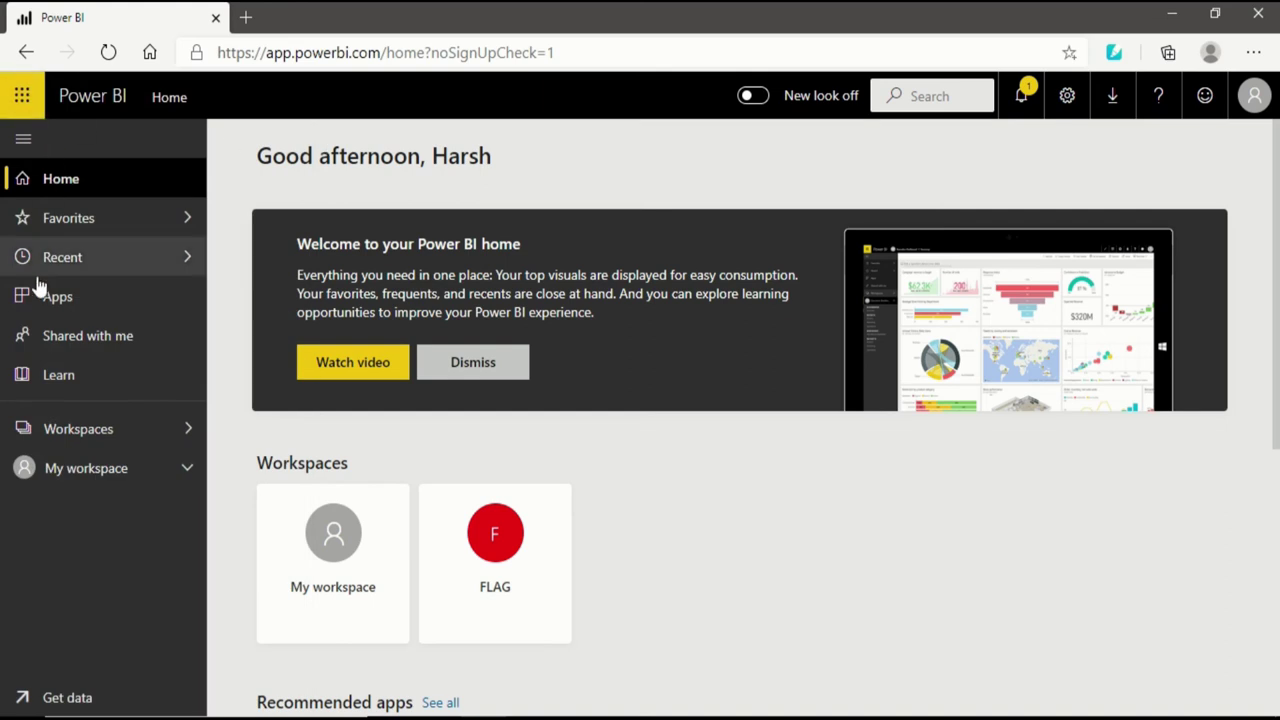
pyautogui.click(23, 146)
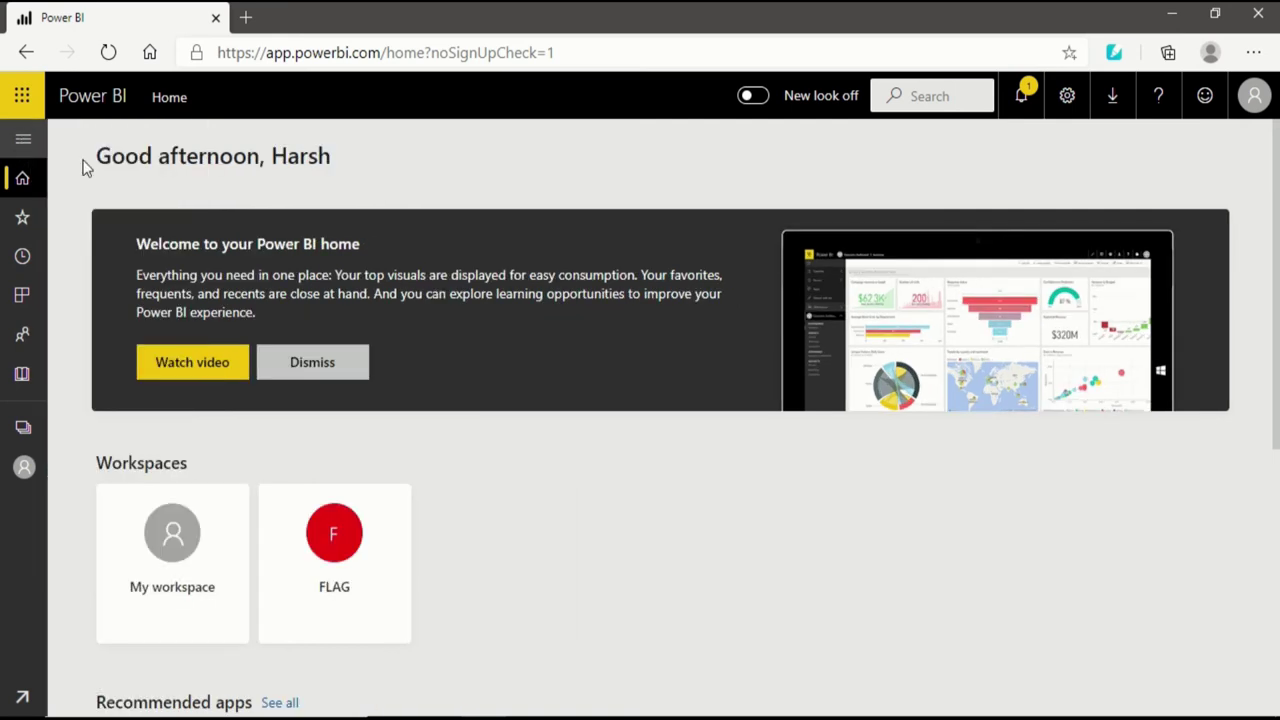
pyautogui.click(24, 141)
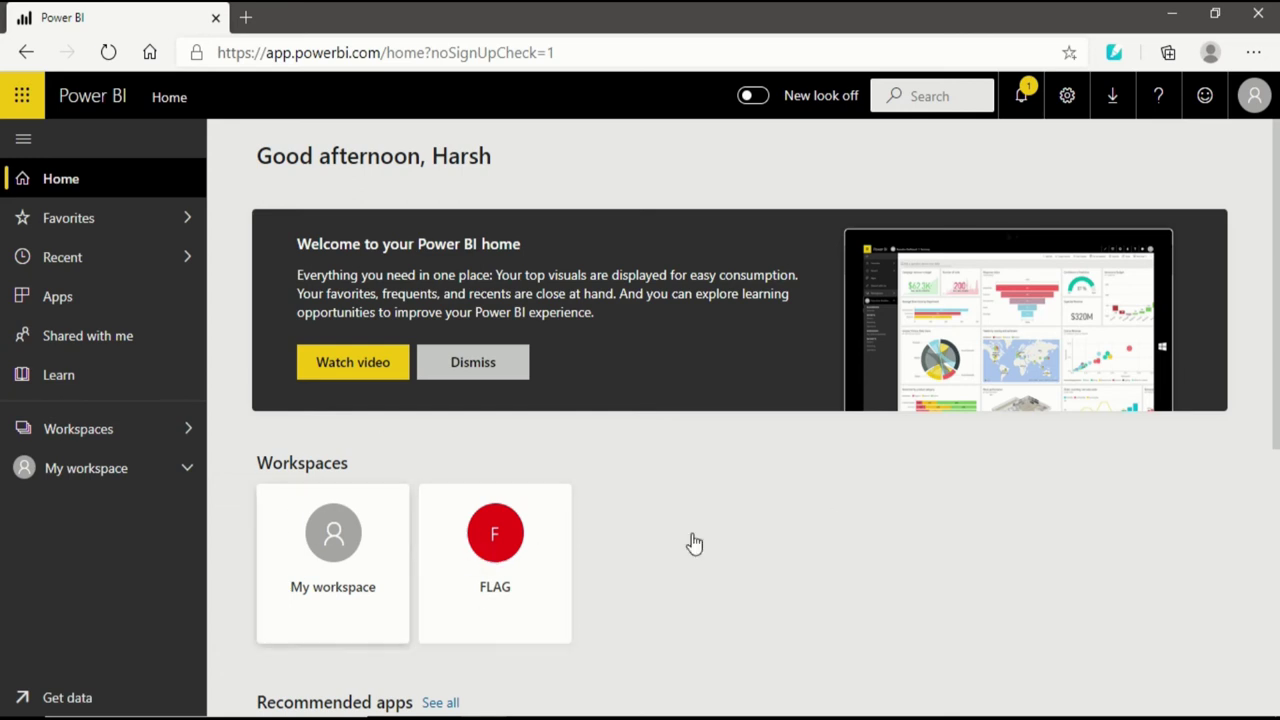
# Go to the Favorites page, which lists 0 items
pyautogui.scroll(-5, 691, 543)
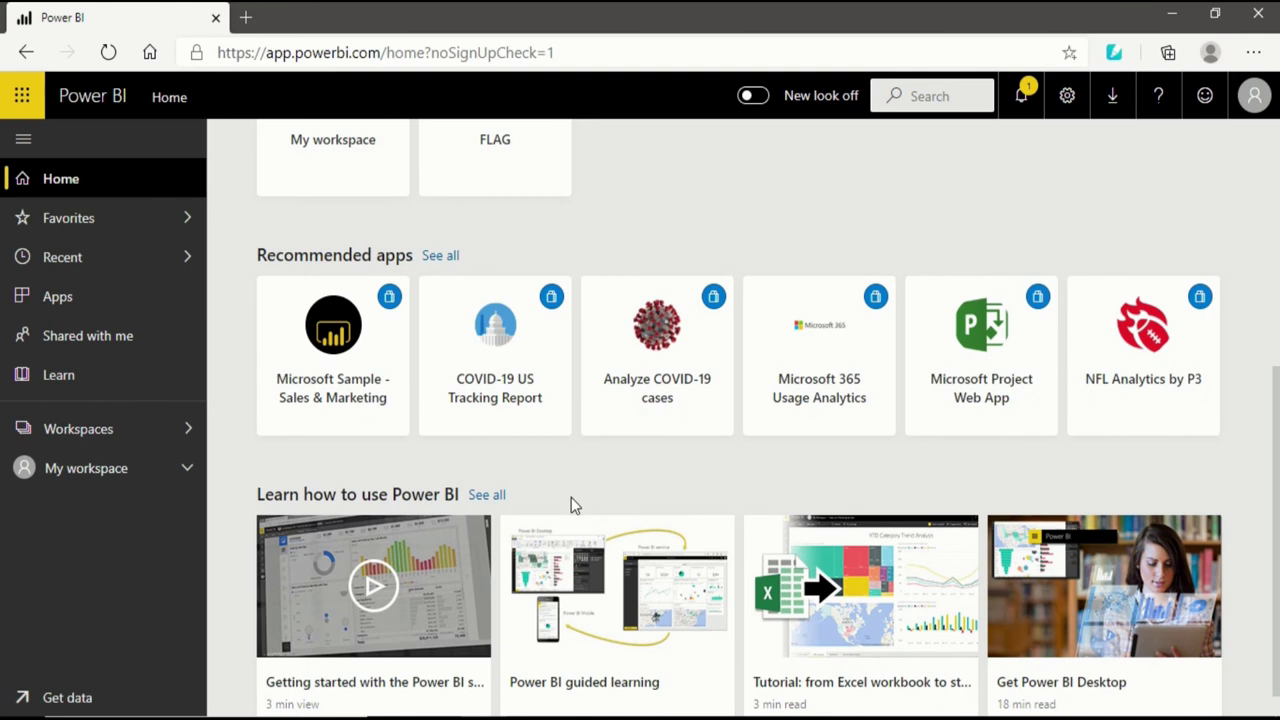
pyautogui.scroll(-1, 571, 497)
pyautogui.scroll(5, 577, 451)
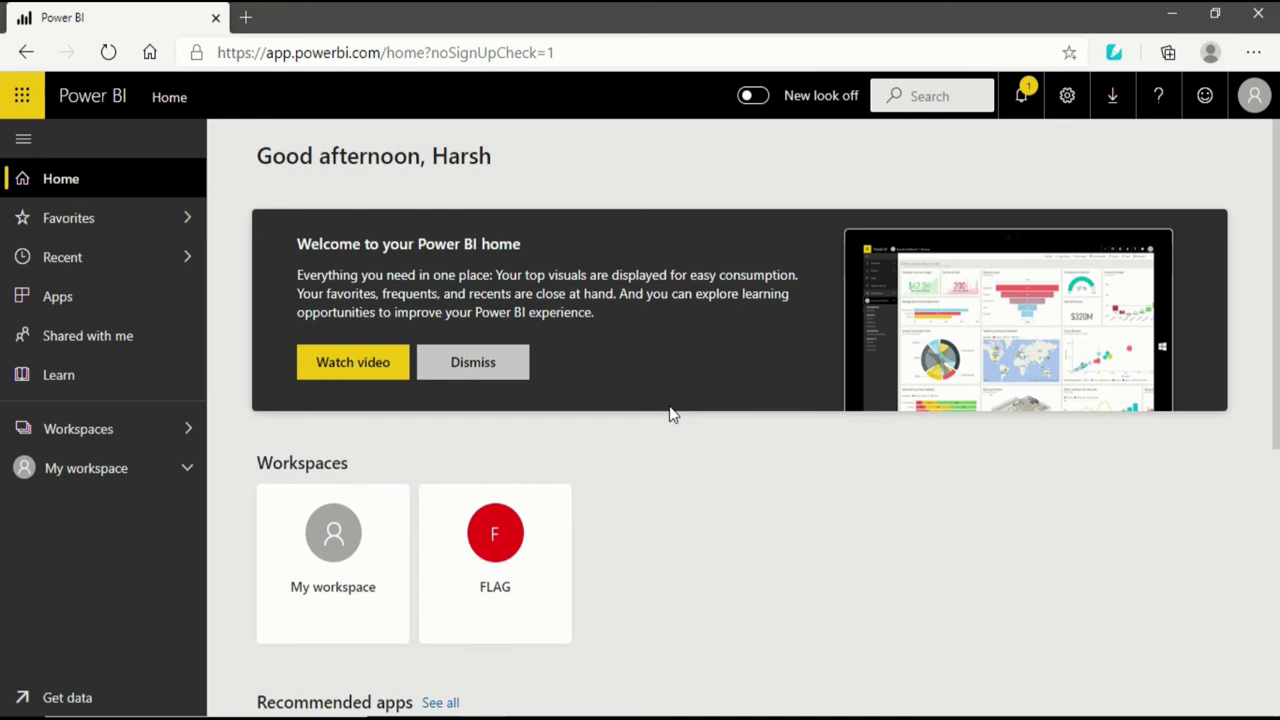
pyautogui.click(93, 219)
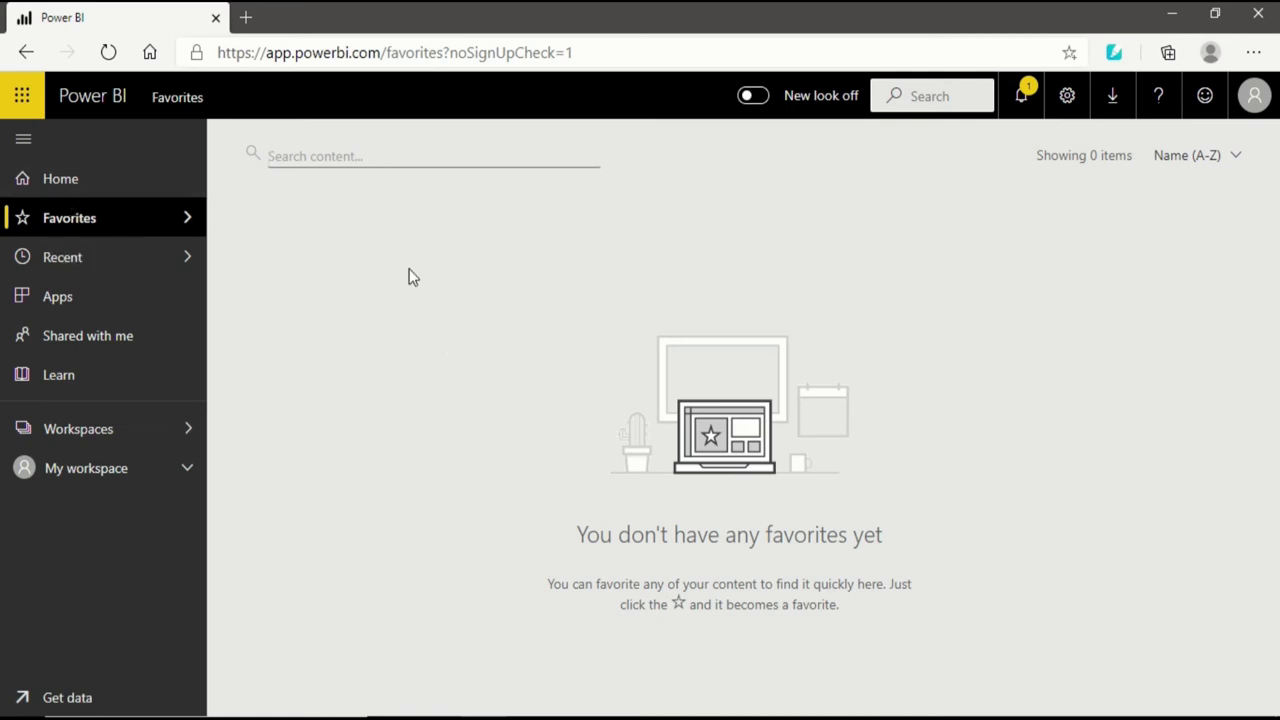
# Show the Recent page, which has 0 recently explored items
pyautogui.click(103, 274)
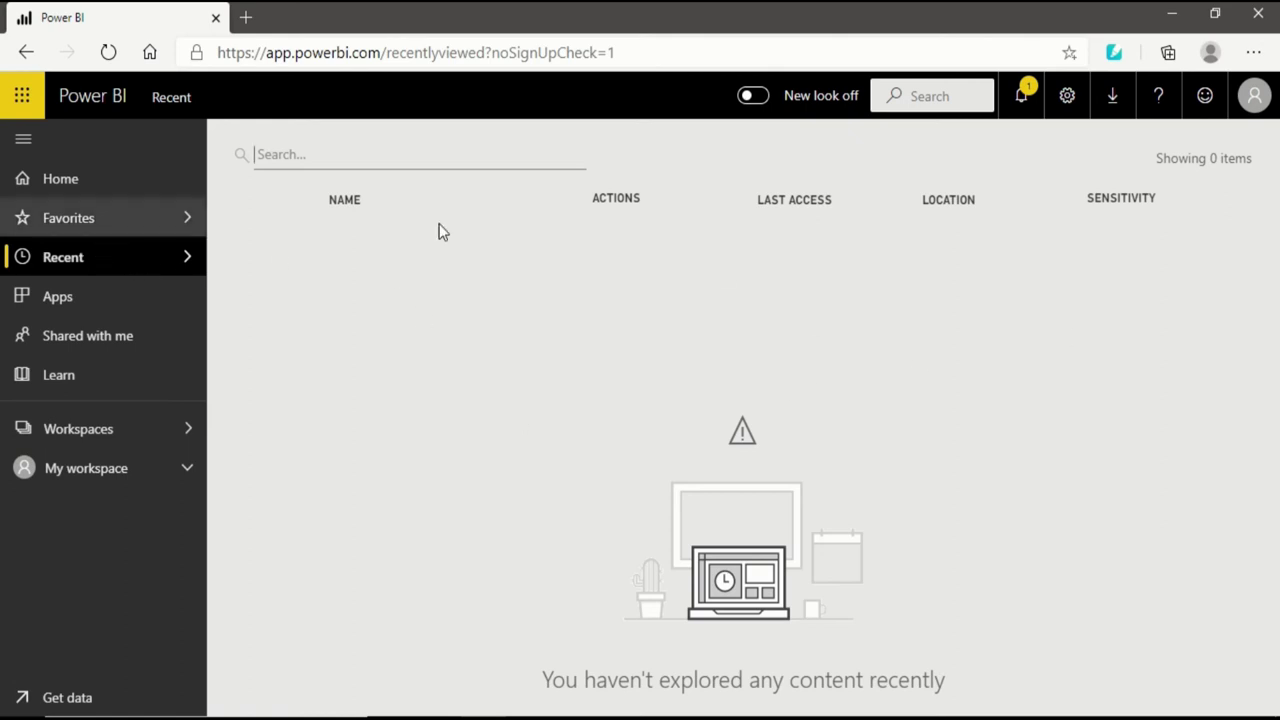
# Go to the Apps page from the navigation pane
pyautogui.click(56, 302)
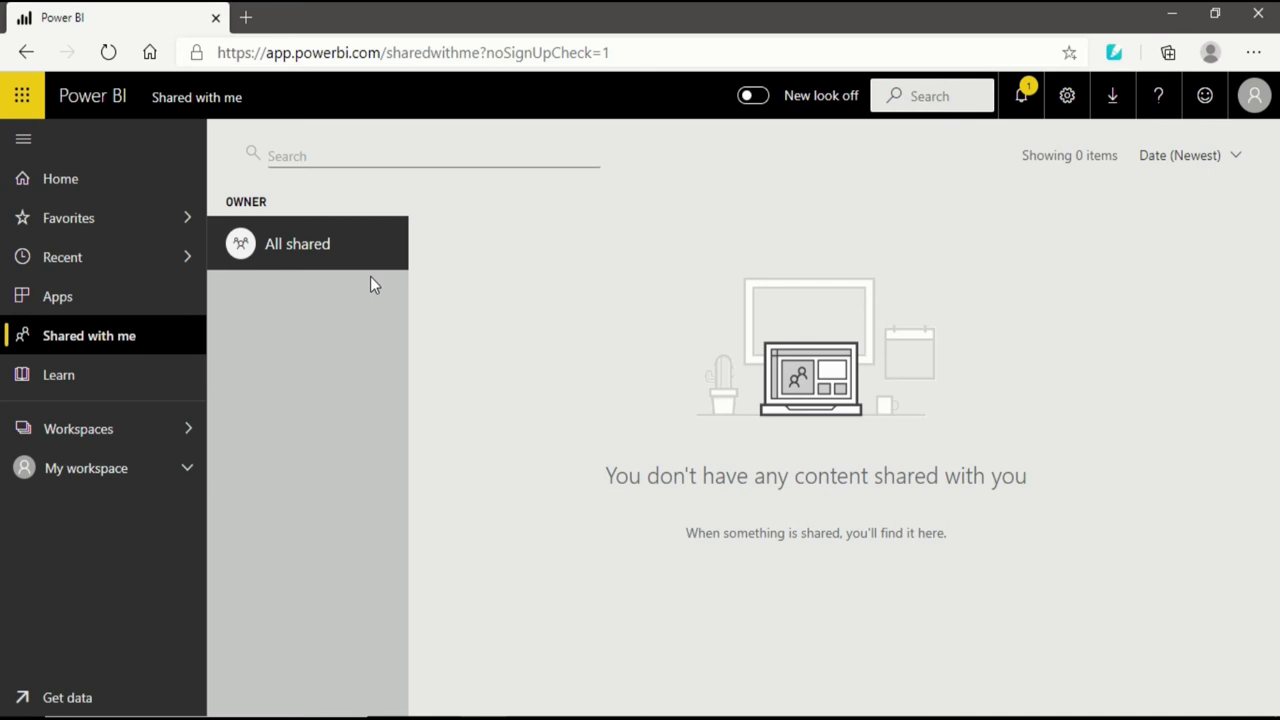
# Open Learn to see the learning, documentation and community cards
pyautogui.click(62, 385)
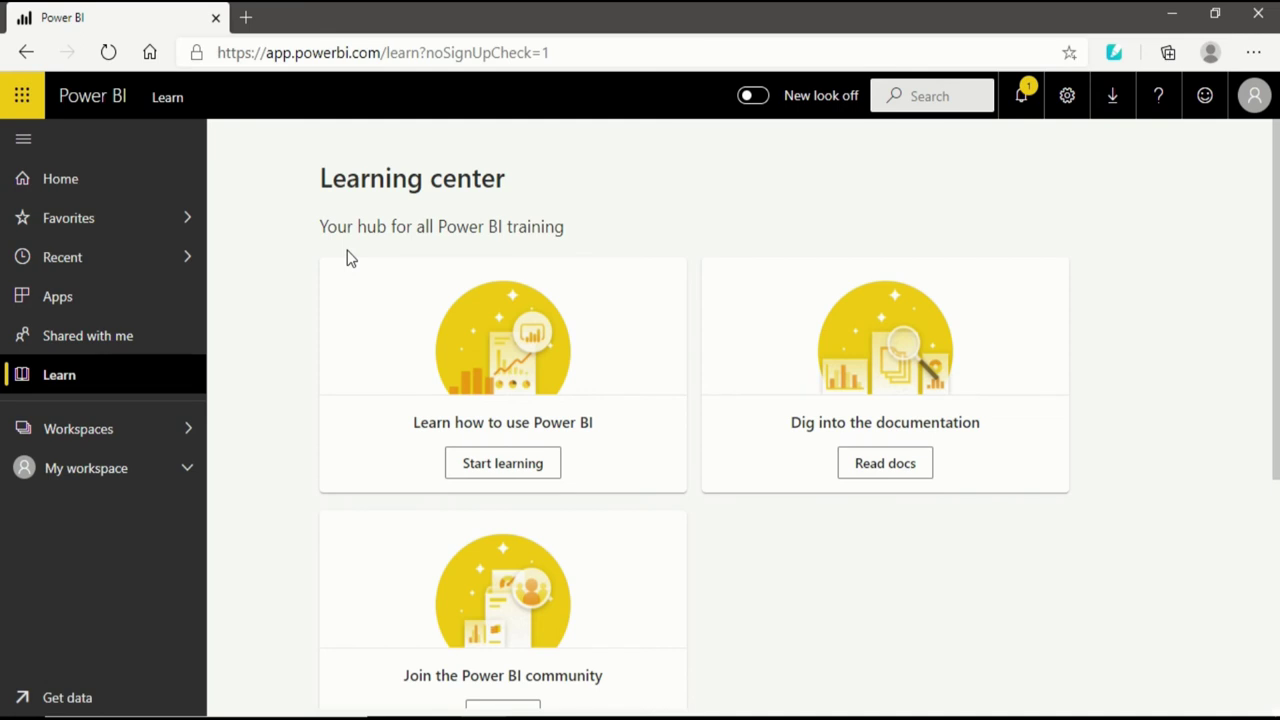
pyautogui.scroll(-4, 348, 252)
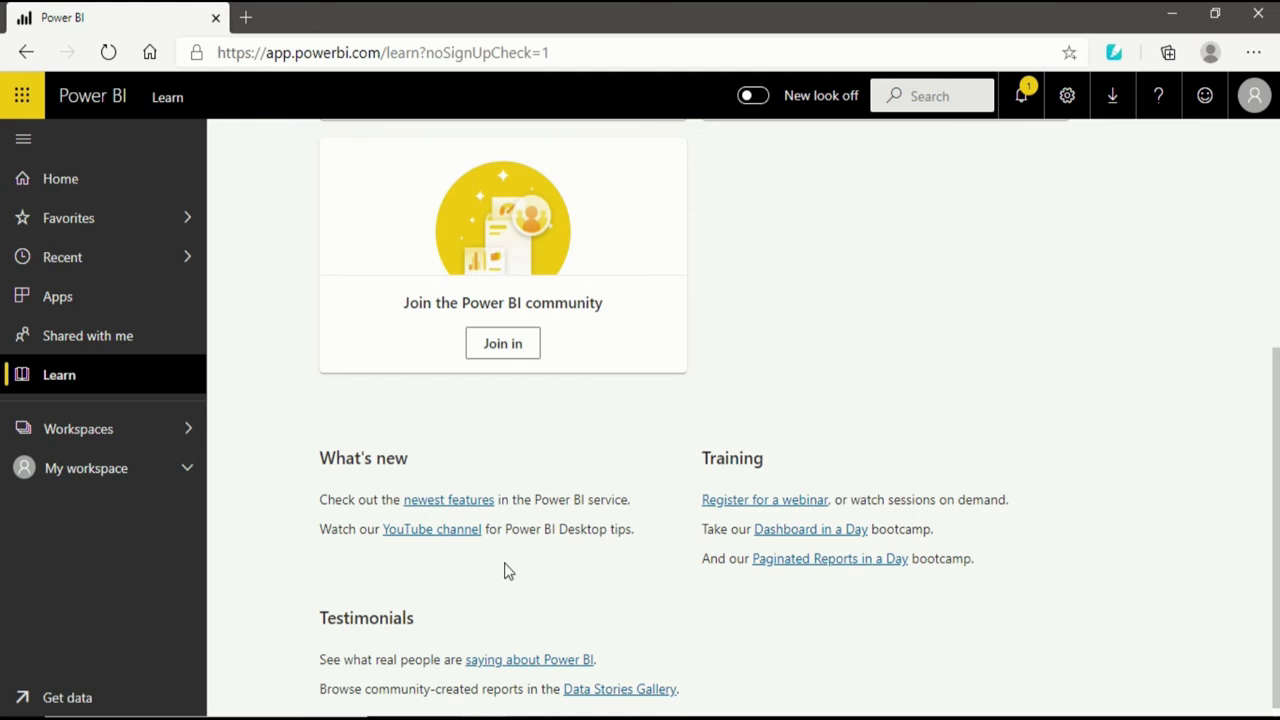
pyautogui.scroll(4, 505, 570)
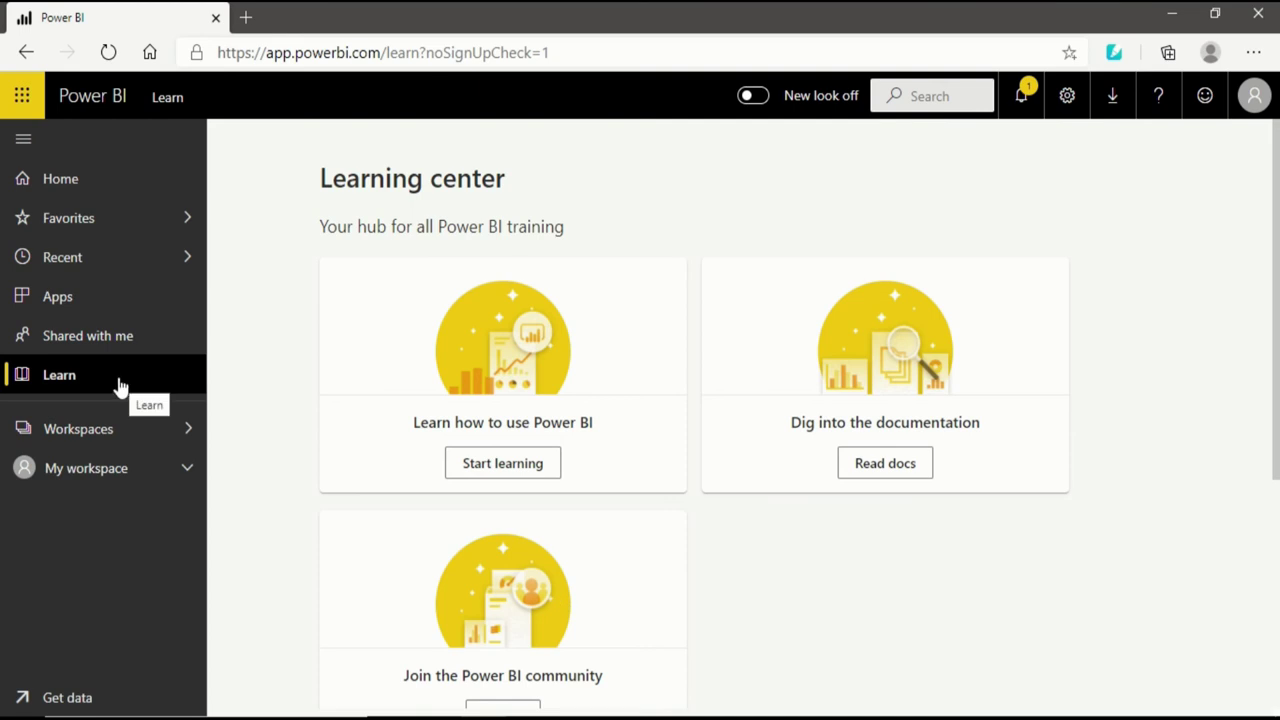
# Check the Workspaces list, then open My workspace's Get Data page
pyautogui.click(116, 438)
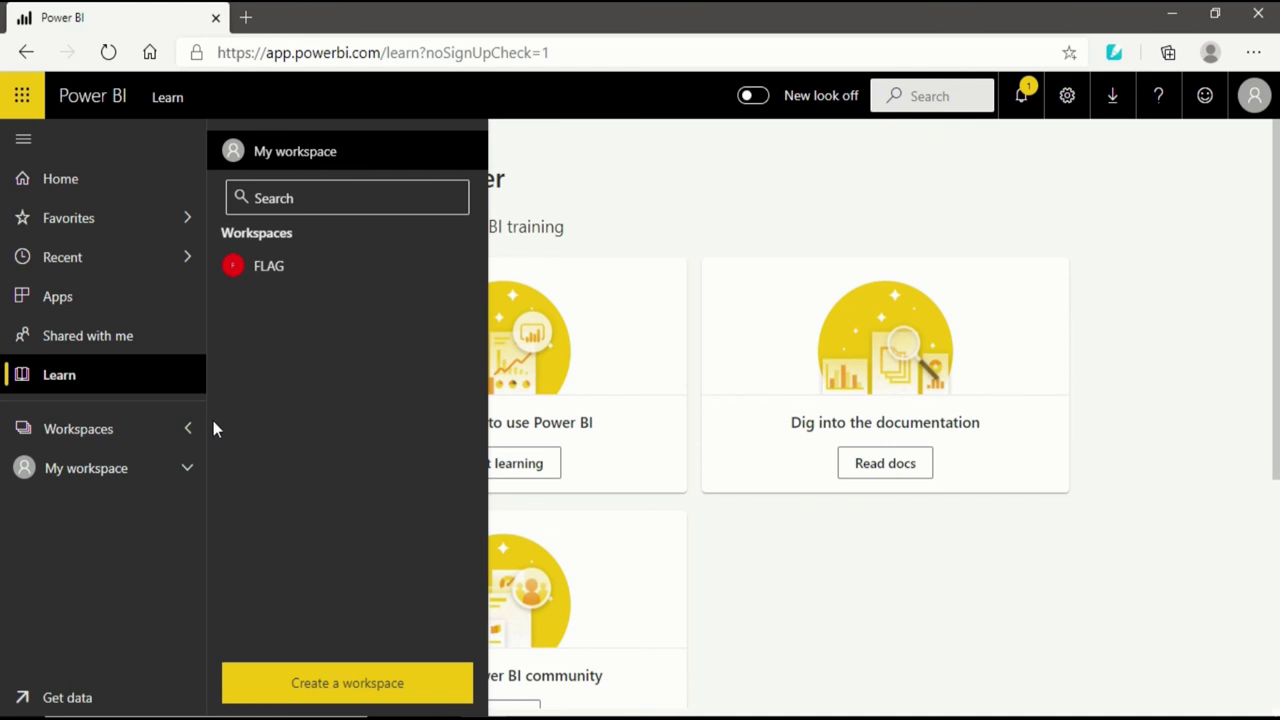
pyautogui.click(188, 432)
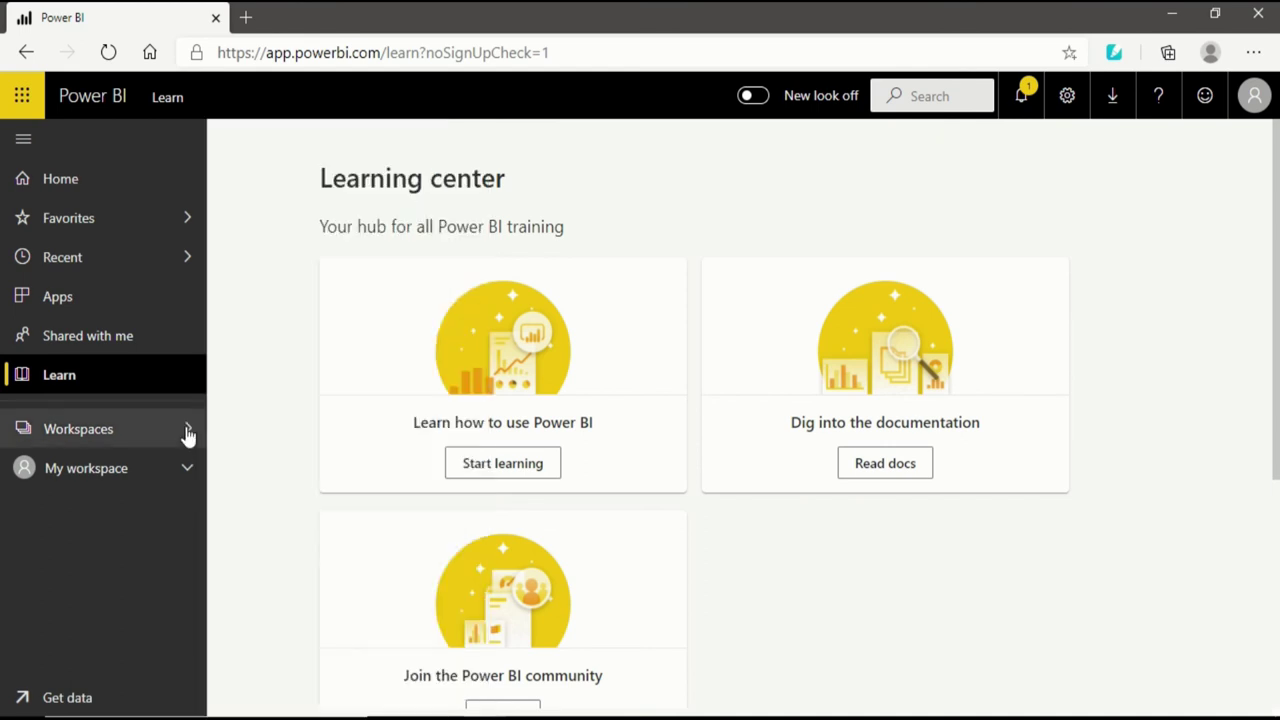
pyautogui.click(103, 481)
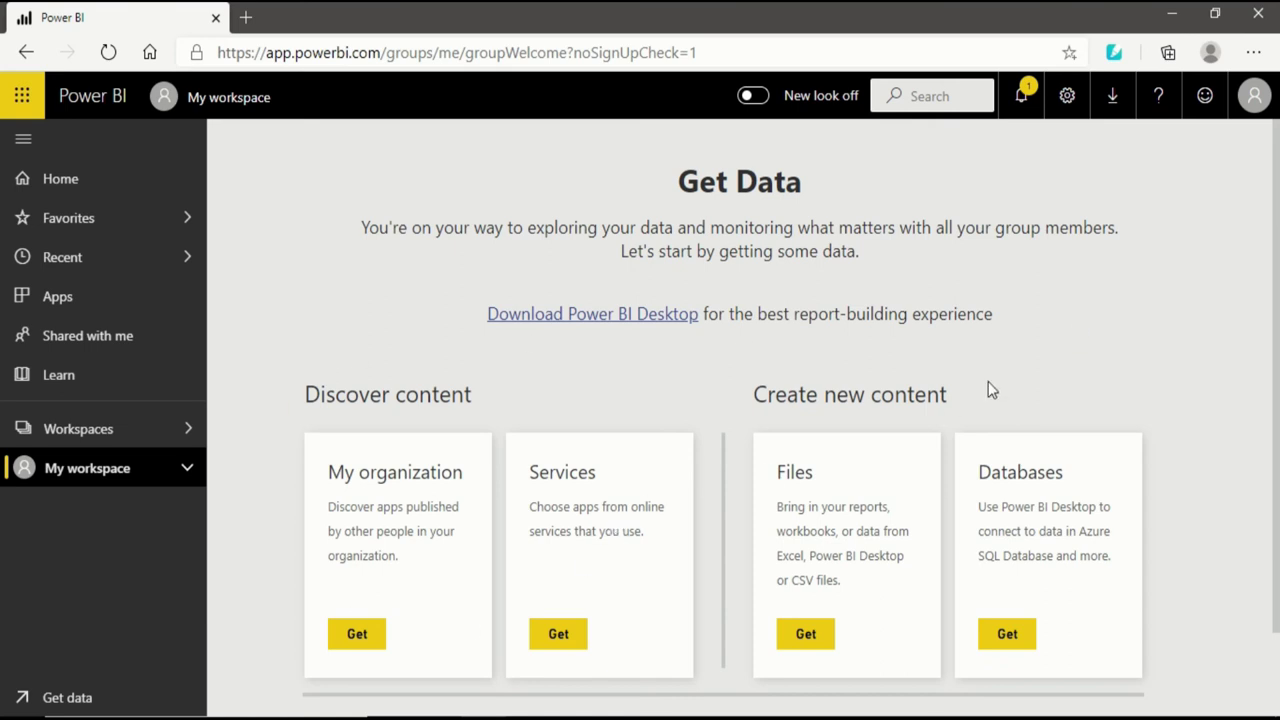
pyautogui.scroll(-1, 966, 449)
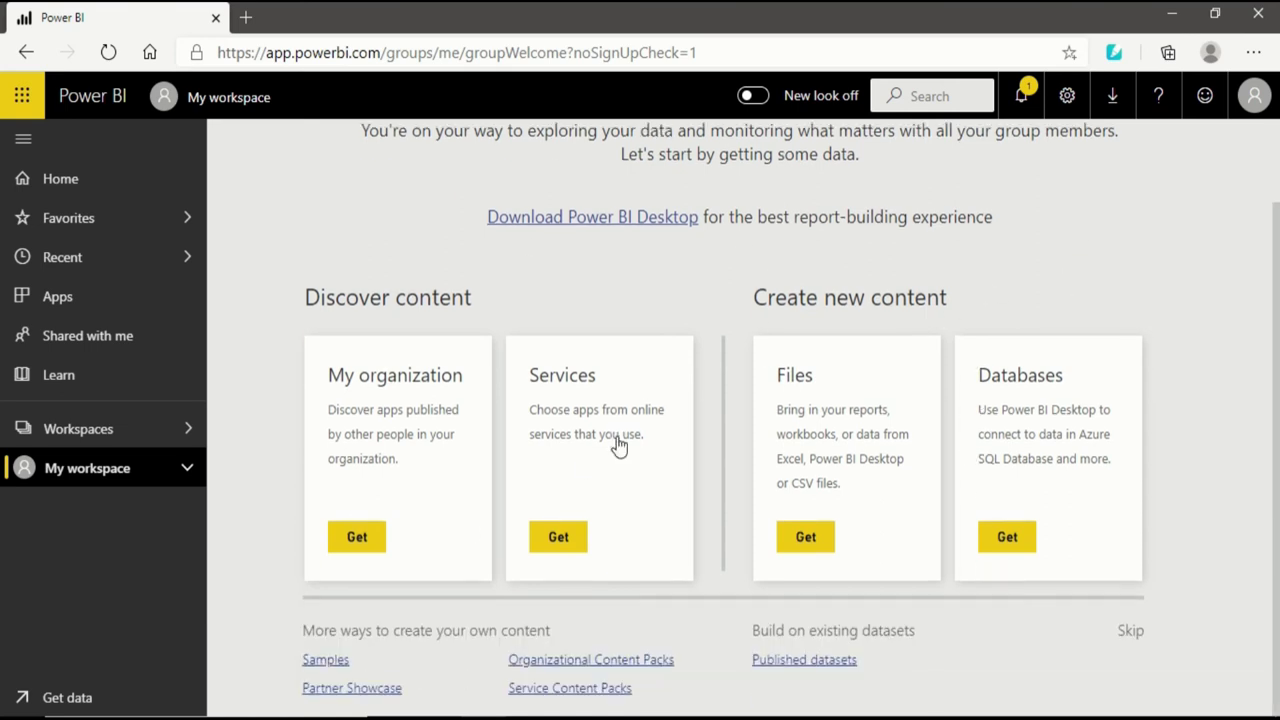
pyautogui.scroll(1, 913, 285)
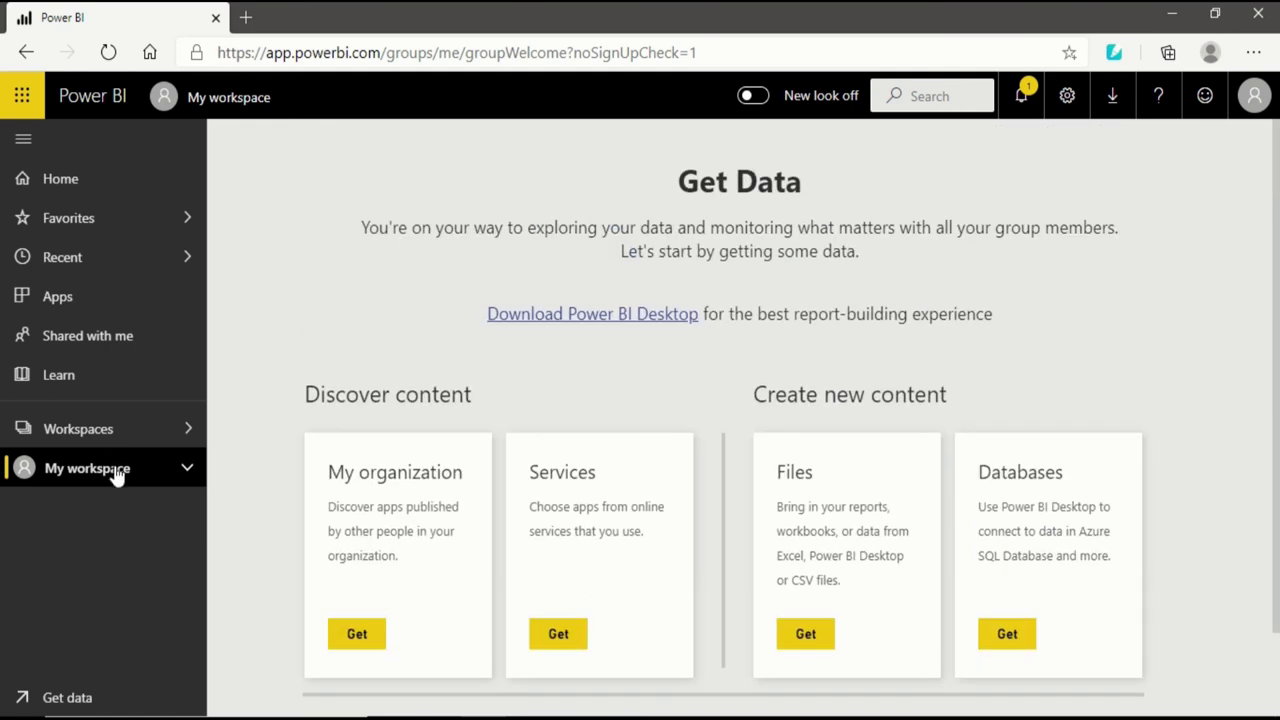
# Expand My workspace and review its empty Dashboards, Reports, Workbooks and Datasets
pyautogui.click(187, 470)
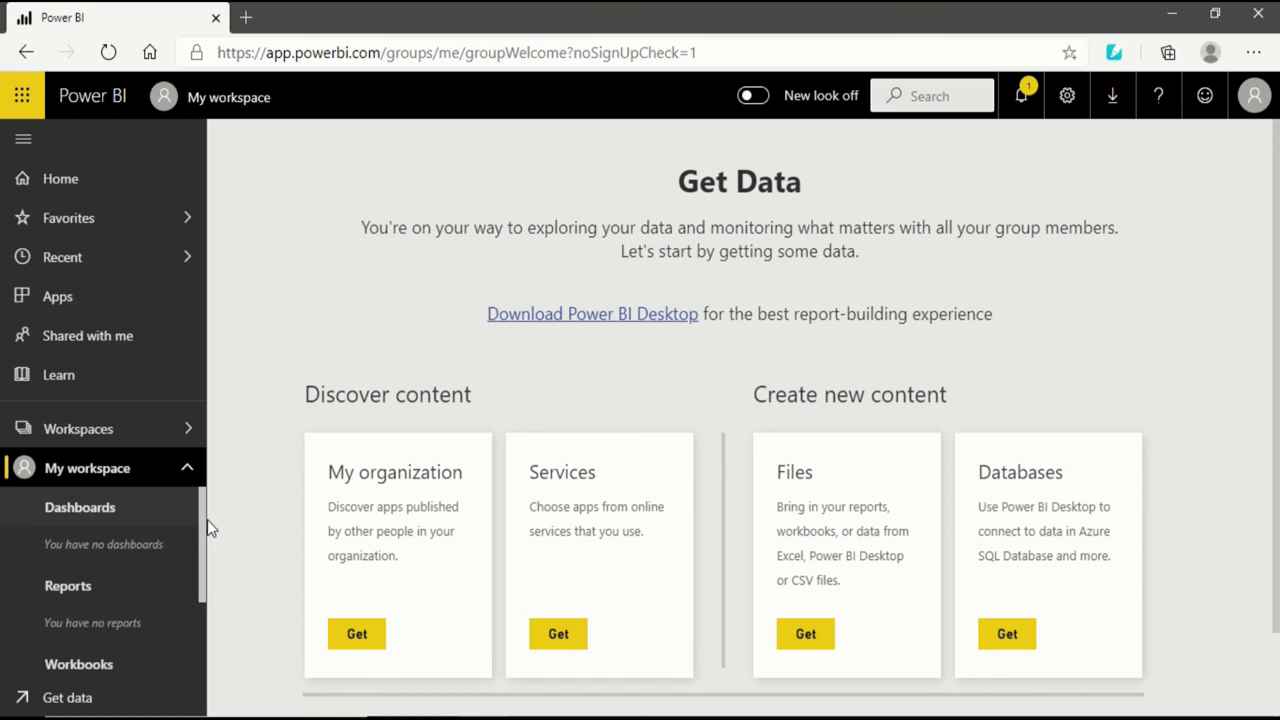
pyautogui.scroll(-1, 202, 530)
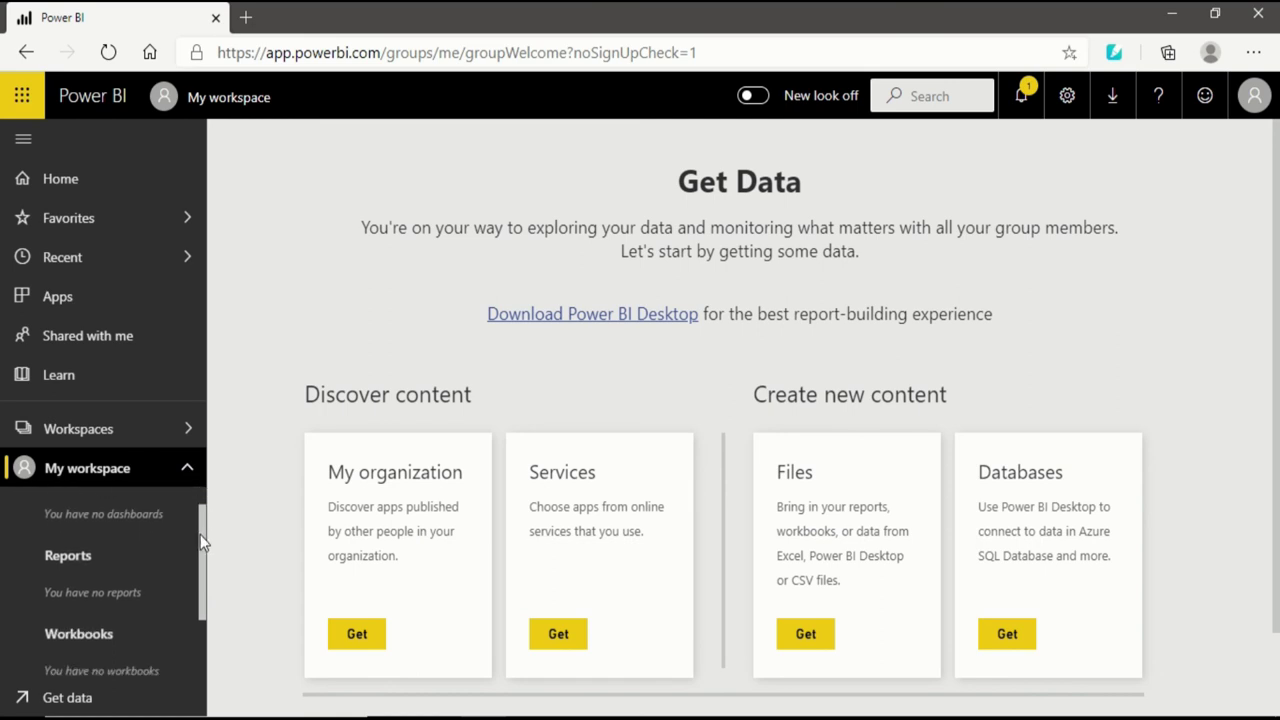
pyautogui.moveTo(200, 530); pyautogui.dragTo(200, 603)
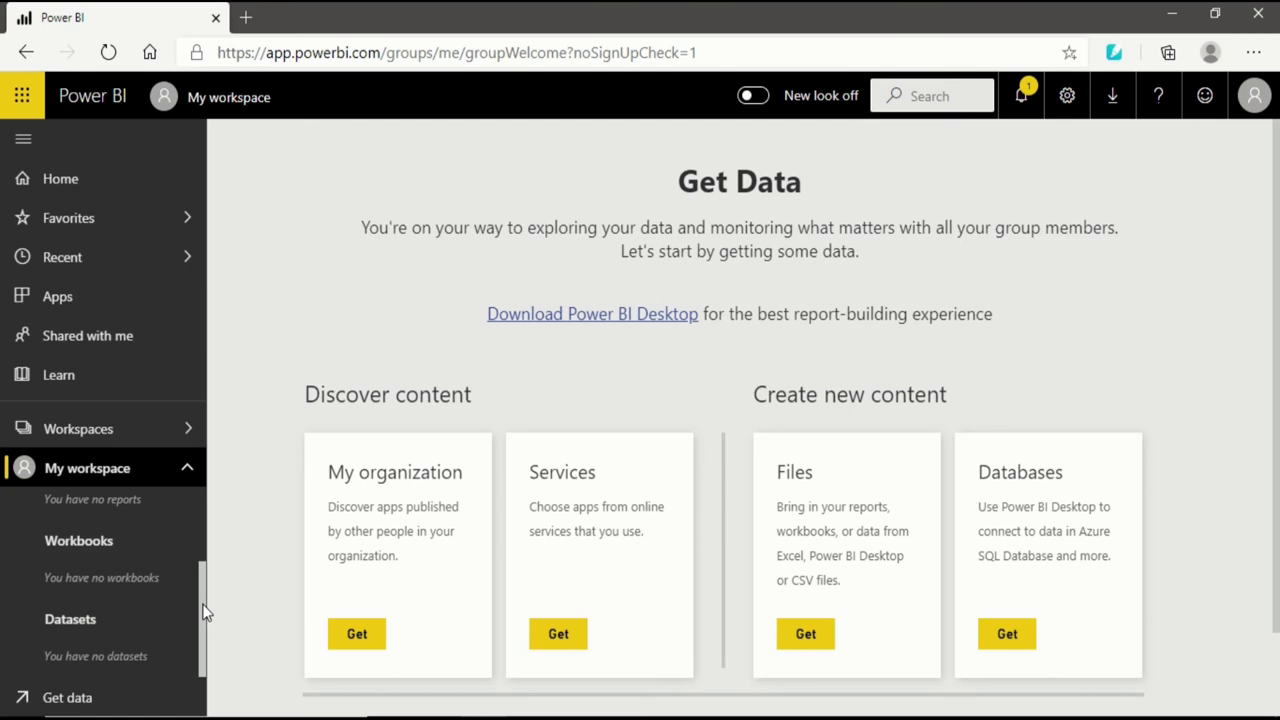
pyautogui.moveTo(204, 612); pyautogui.dragTo(204, 591)
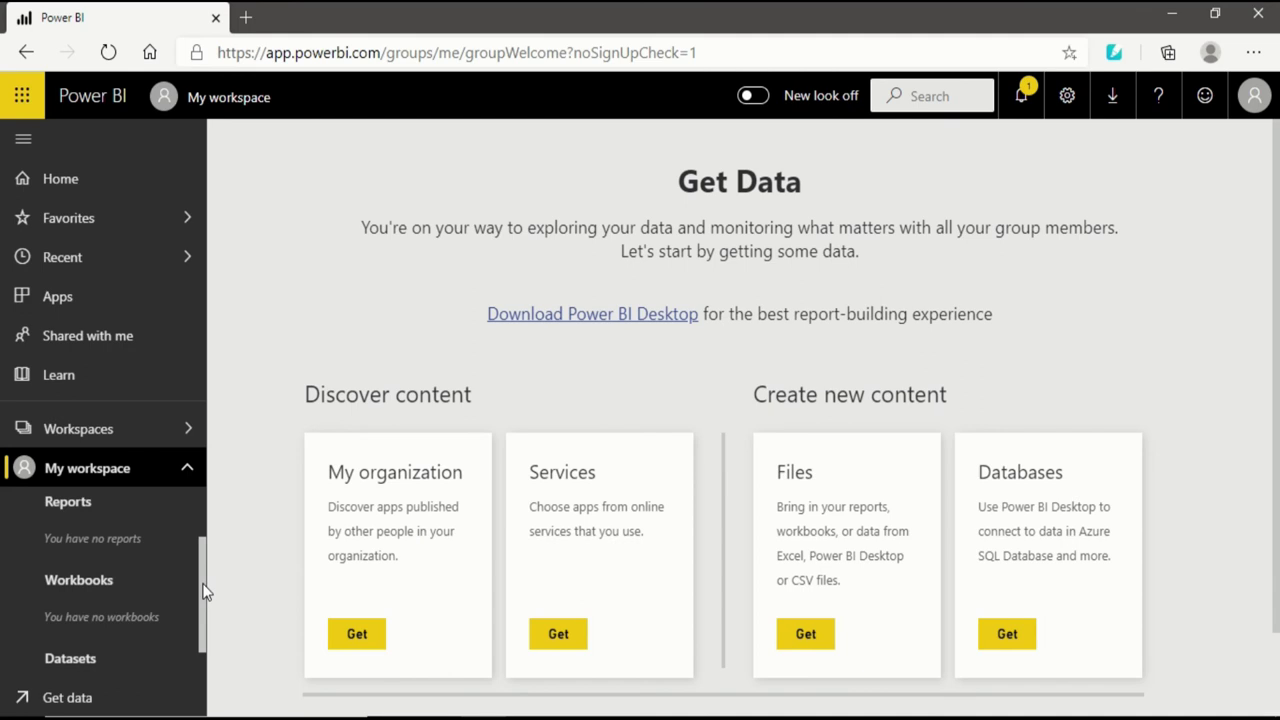
pyautogui.scroll(1, 140, 585)
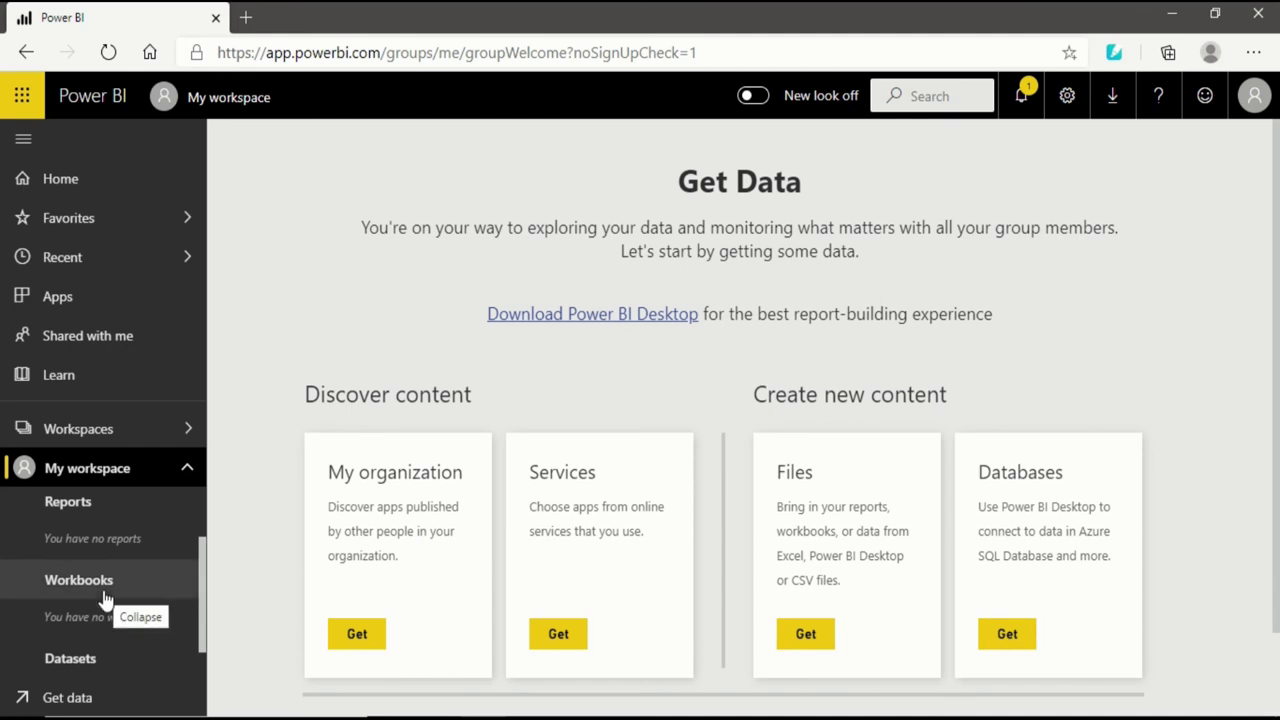
pyautogui.scroll(2, 202, 592)
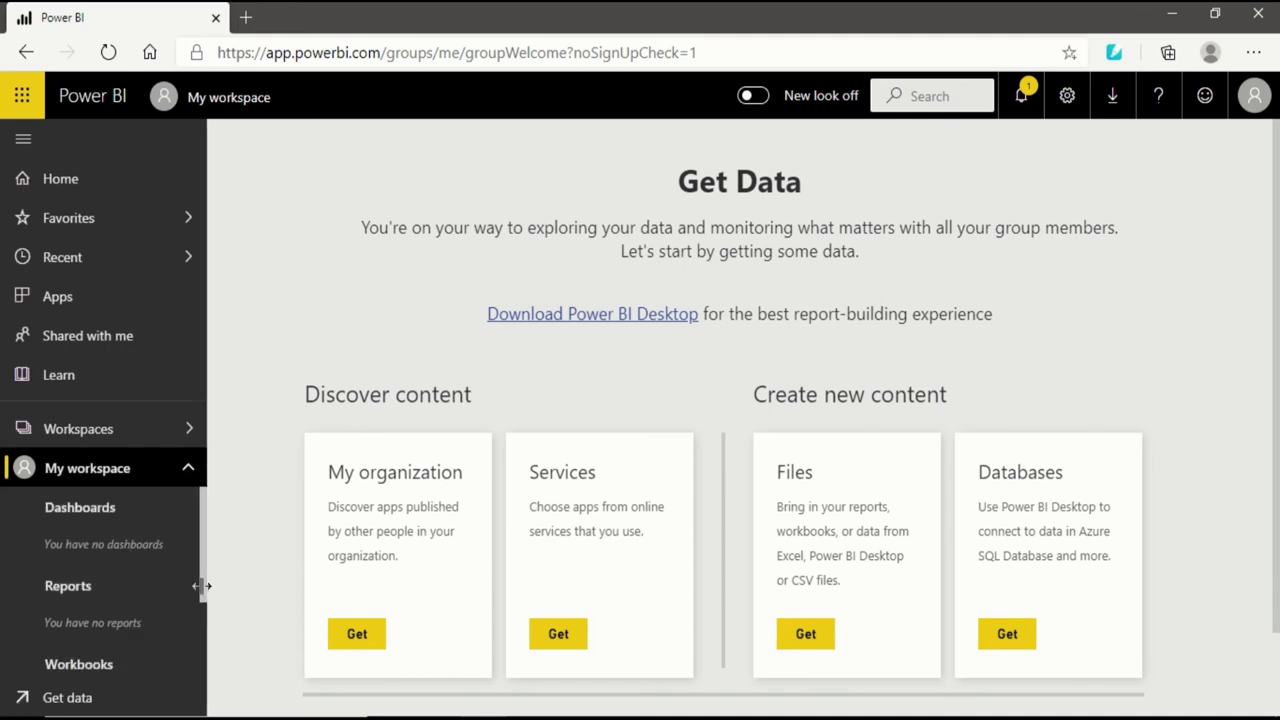
pyautogui.scroll(-2, 200, 586)
pyautogui.scroll(2, 200, 570)
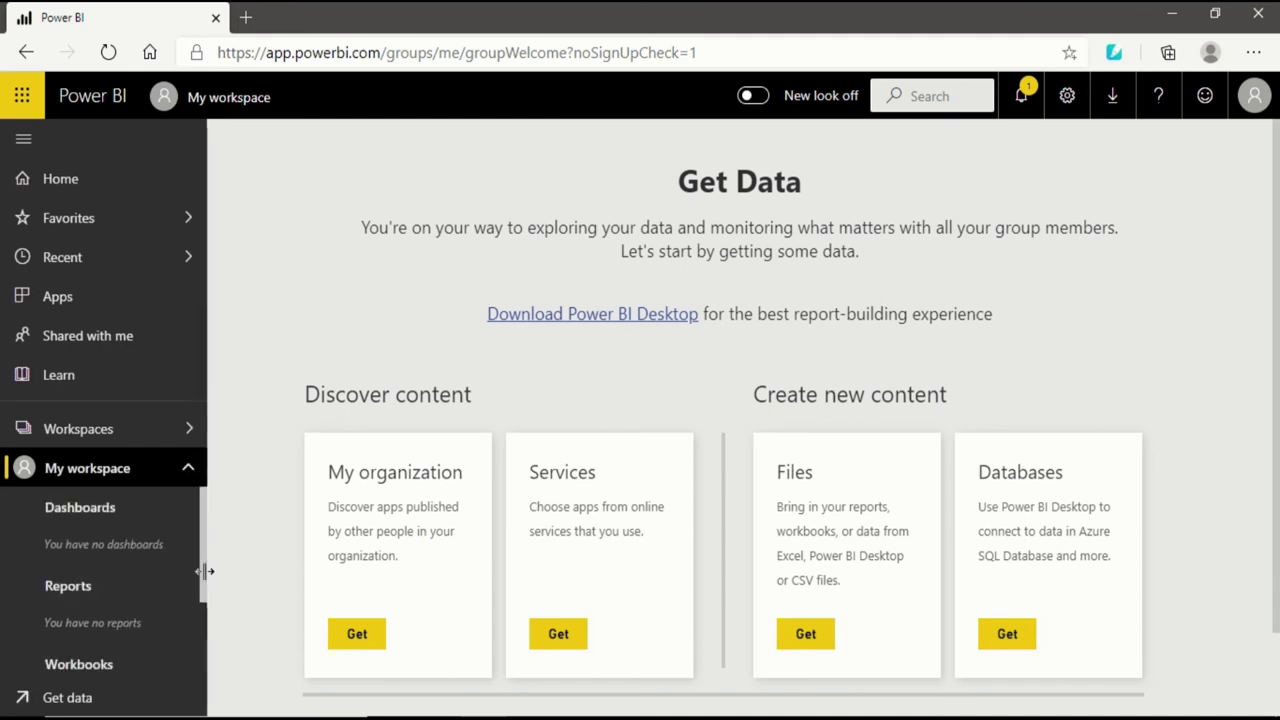
pyautogui.scroll(-1, 190, 580)
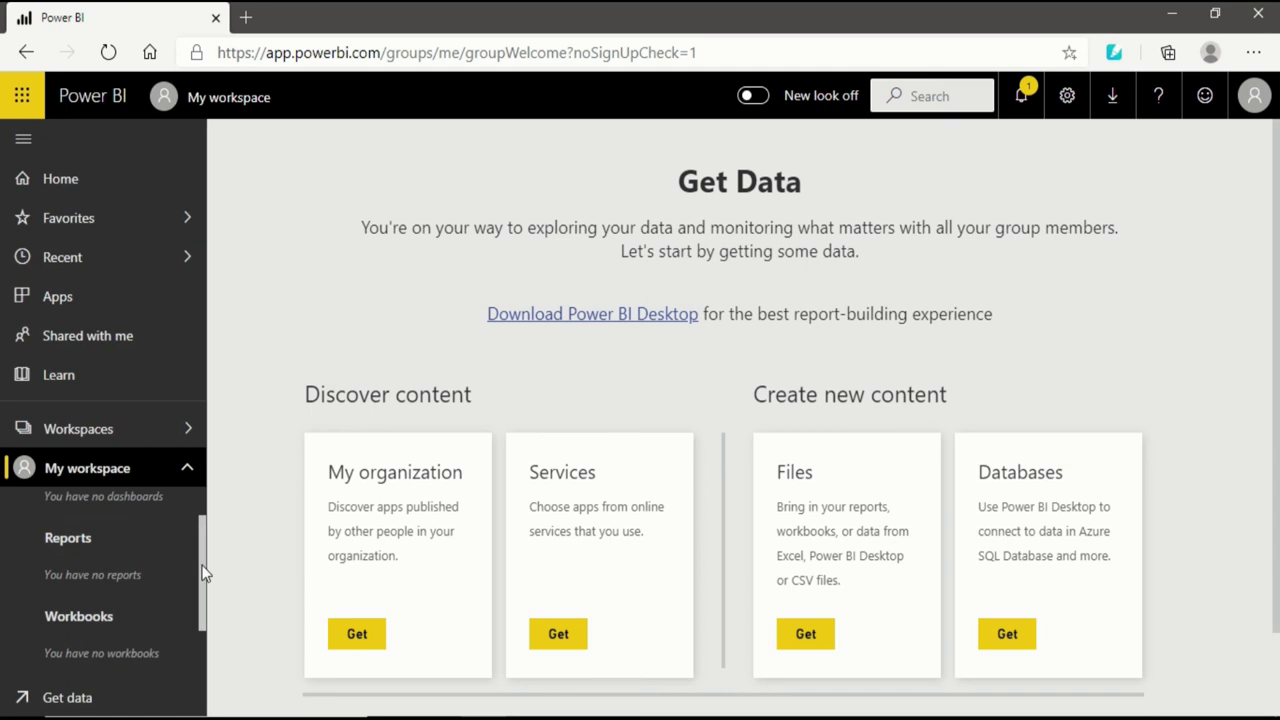
pyautogui.scroll(2, 205, 560)
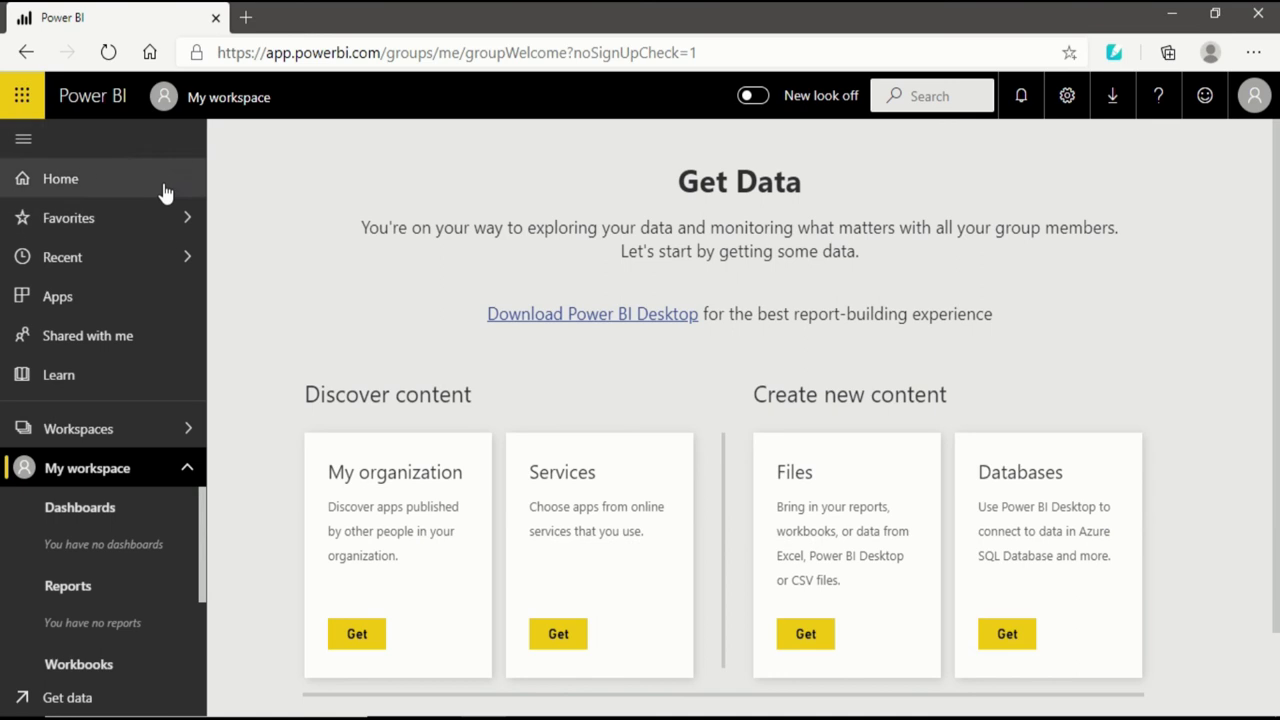
# Collapse the navigation pane to icons, then view the notifications and settings menus
pyautogui.click(23, 148)
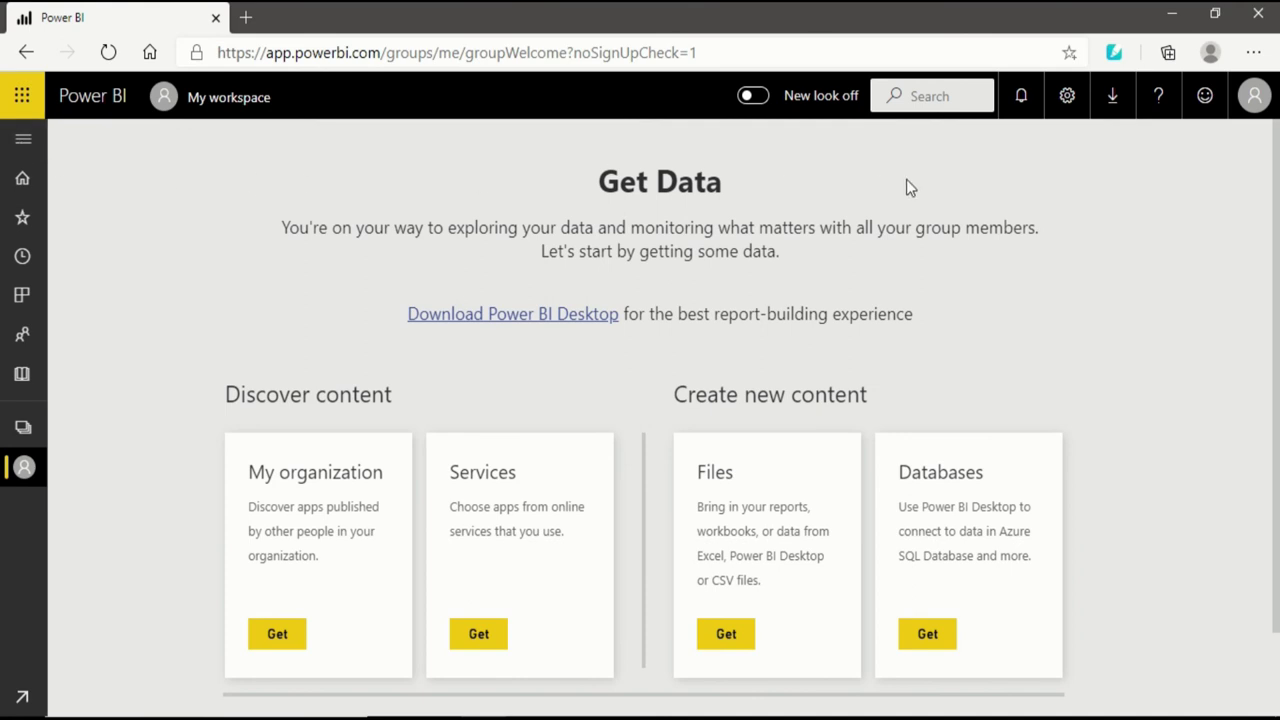
pyautogui.click(1021, 100)
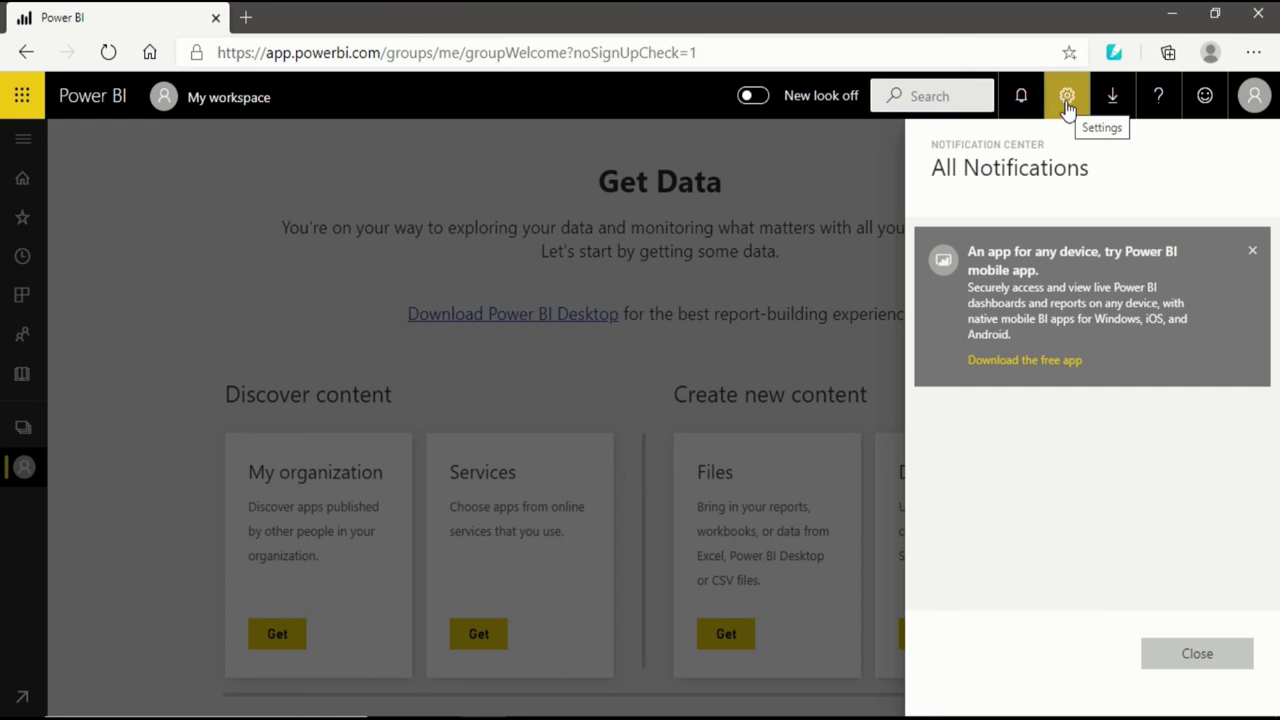
pyautogui.click(1067, 97)
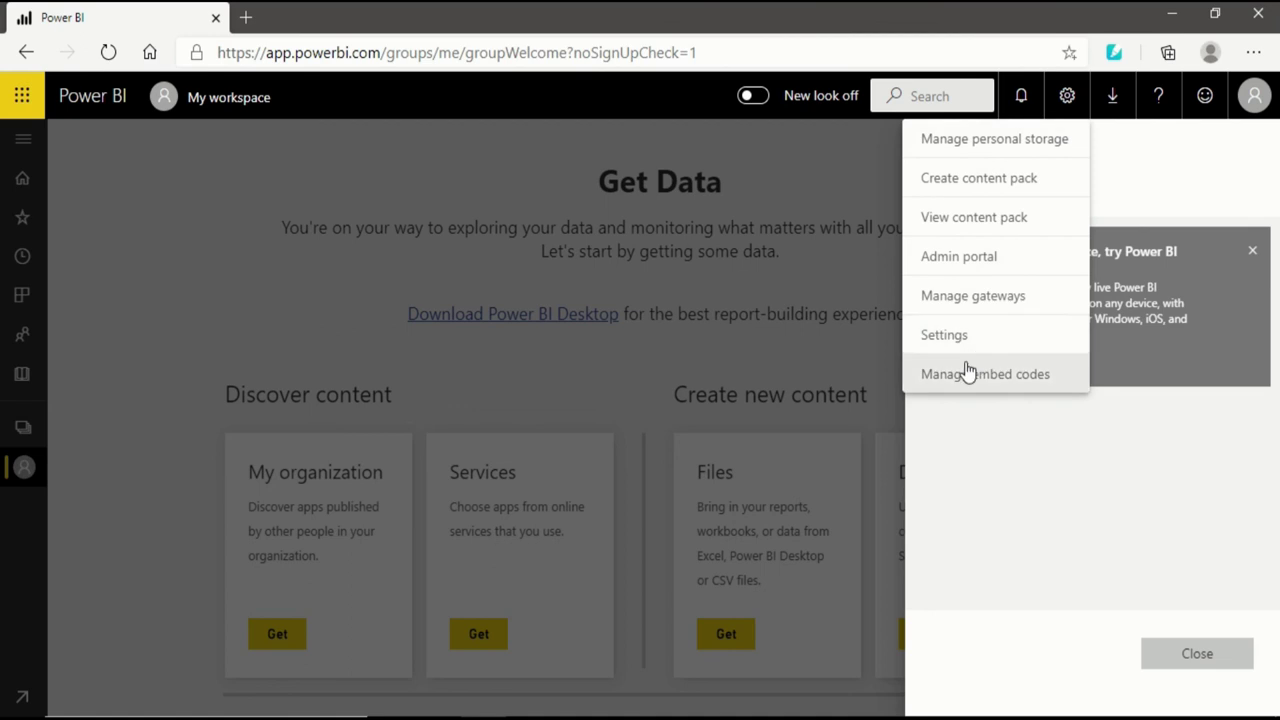
pyautogui.click(868, 175)
pyautogui.click(1197, 654)
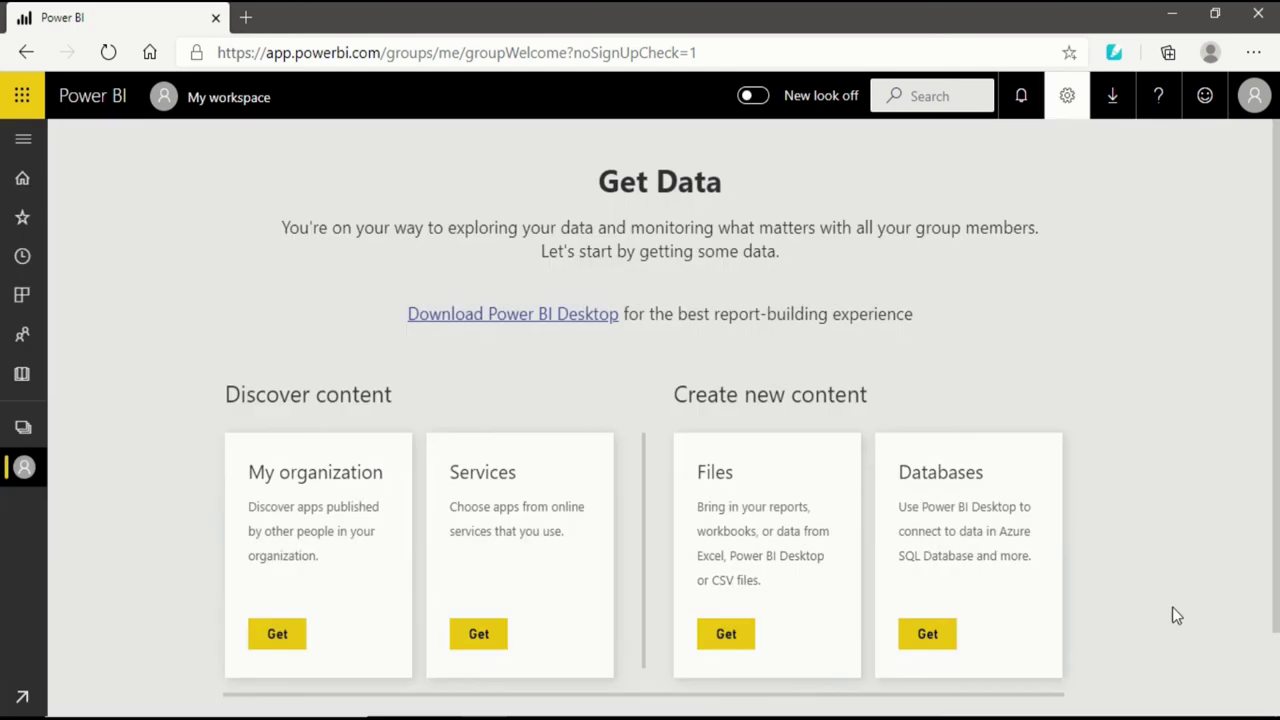
pyautogui.click(1125, 110)
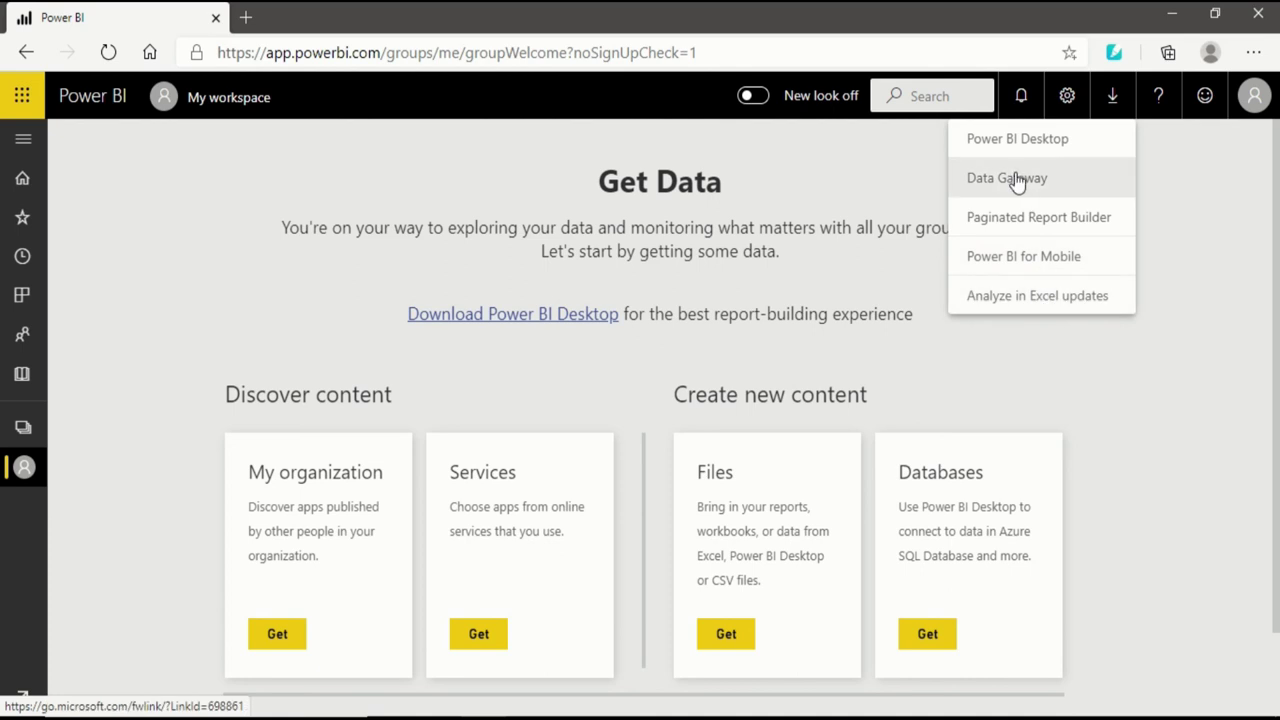
pyautogui.click(1134, 112)
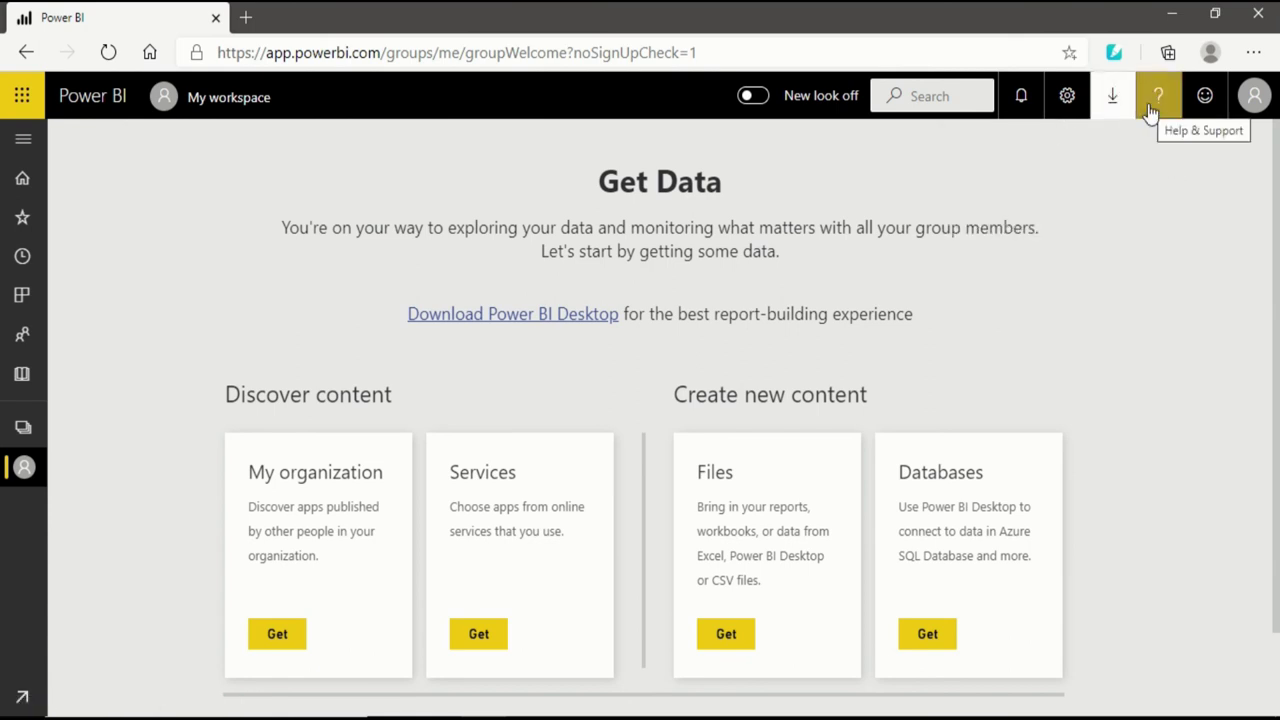
pyautogui.click(1149, 106)
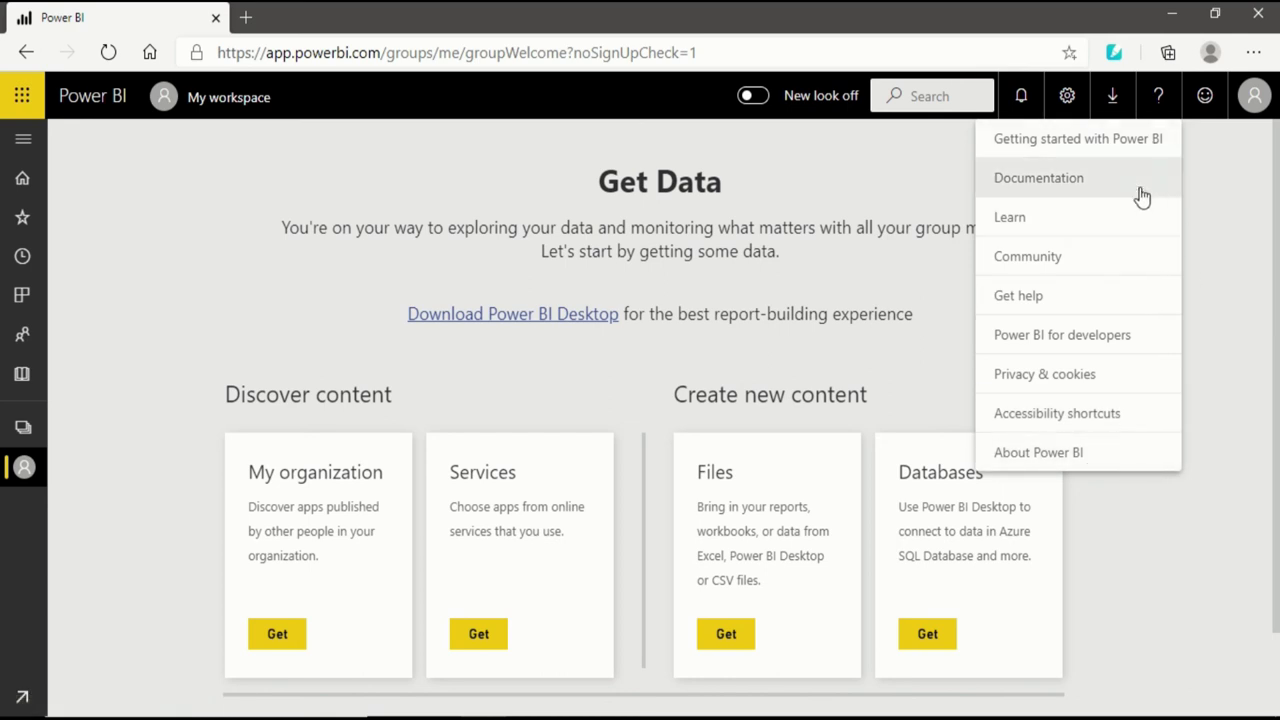
pyautogui.click(1203, 148)
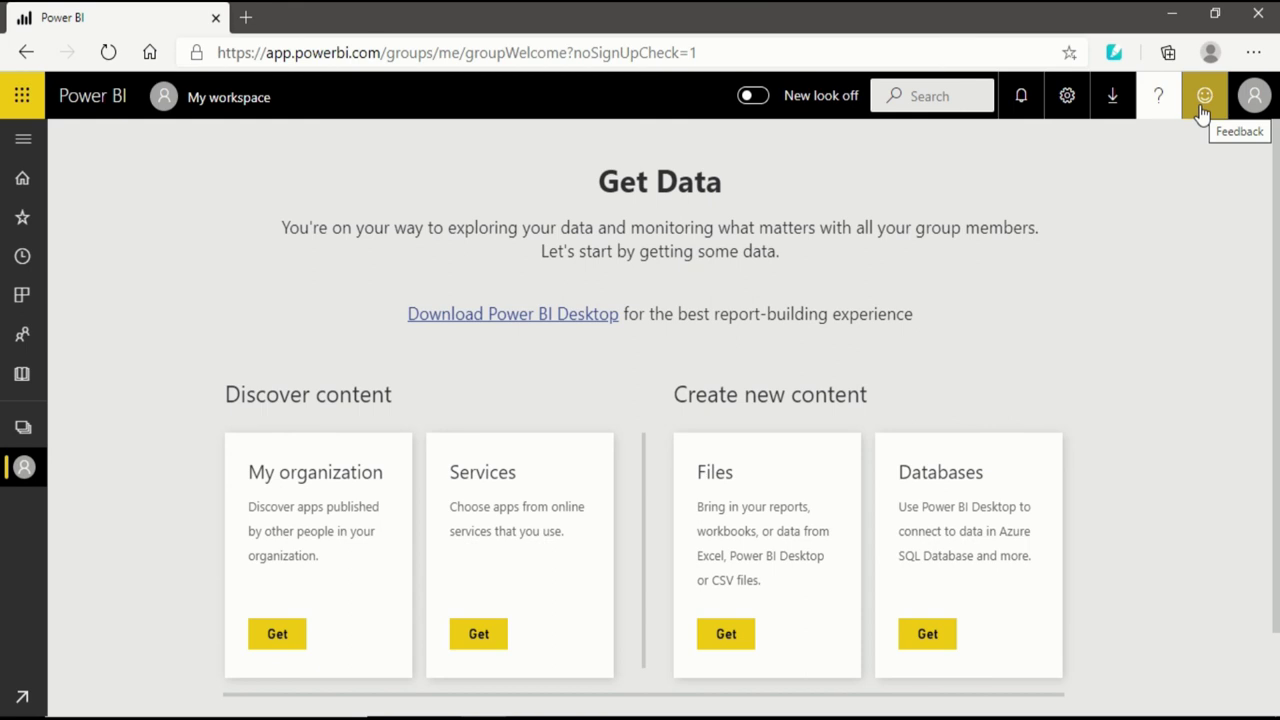
pyautogui.click(1203, 100)
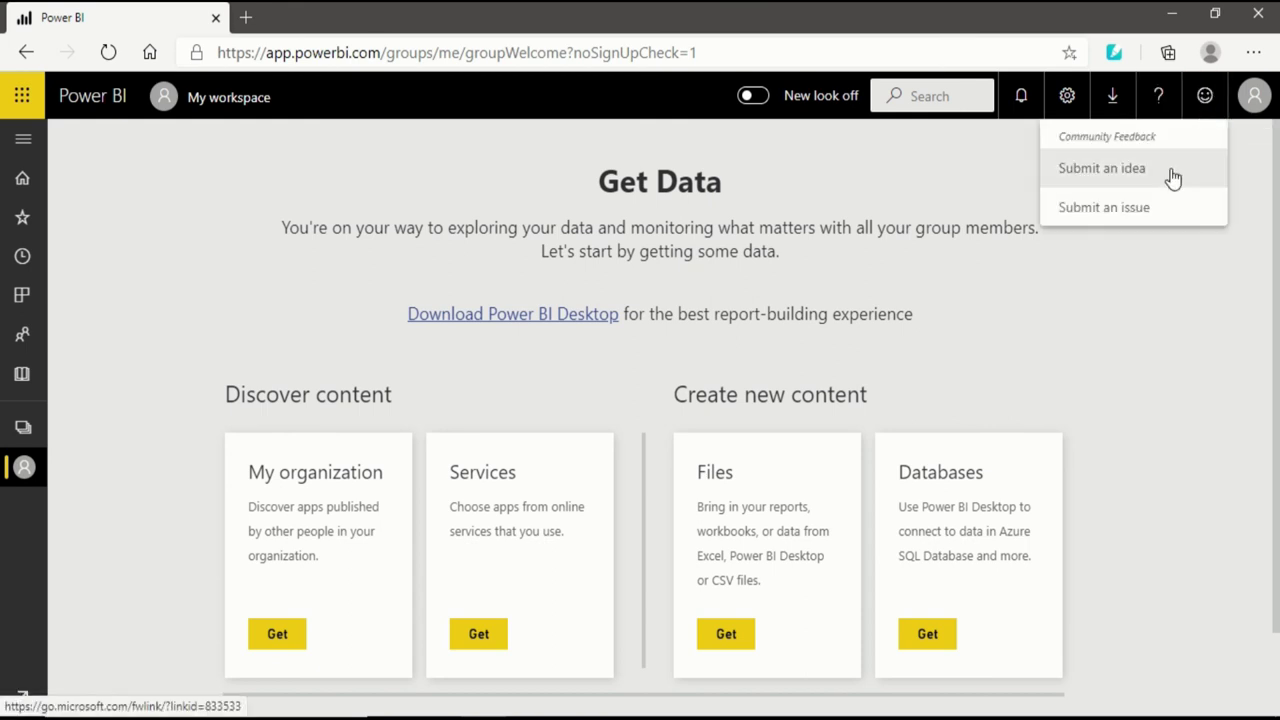
pyautogui.click(1245, 108)
pyautogui.click(1245, 108)
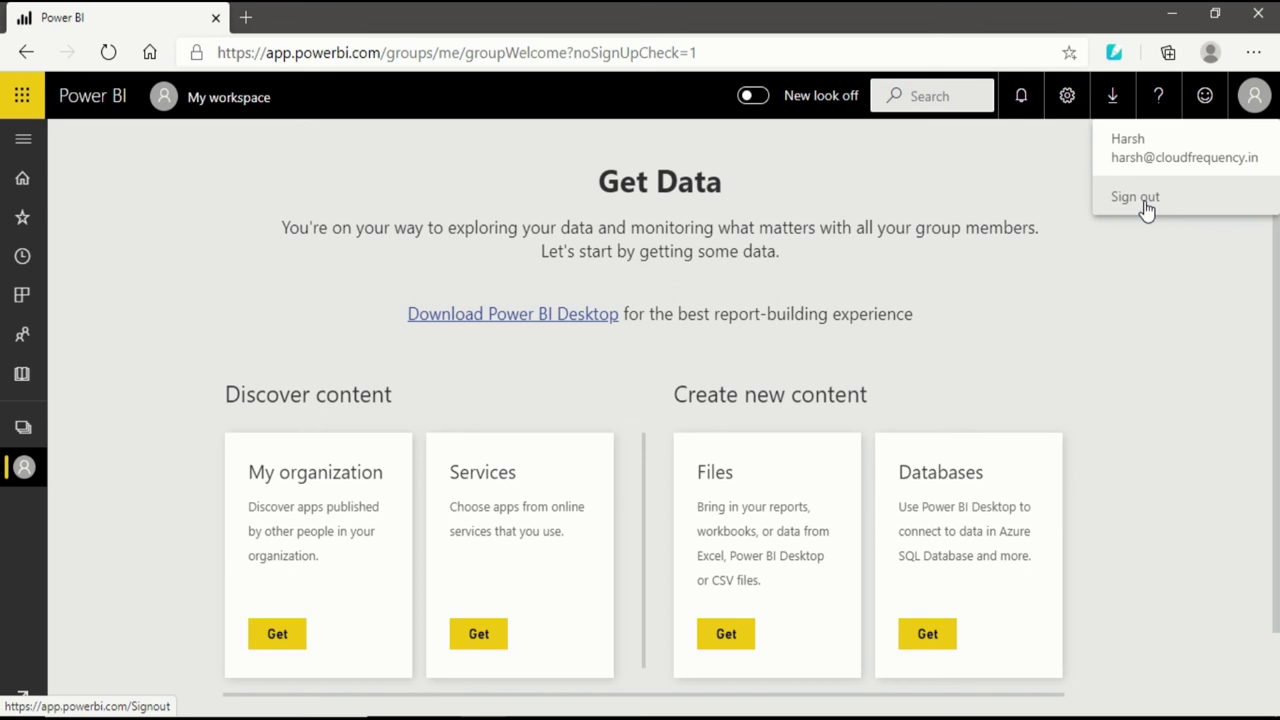
pyautogui.click(1254, 96)
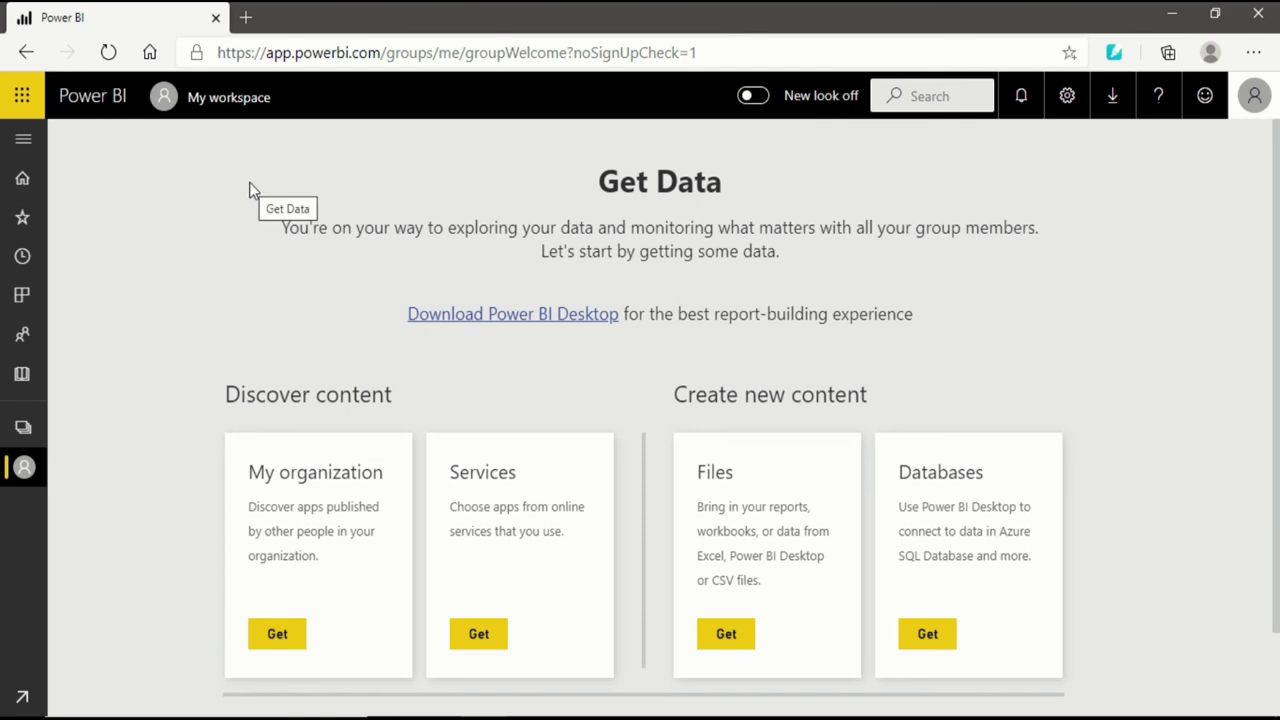
# Turn on the new look and open the settings, help and feedback menu
pyautogui.click(752, 96)
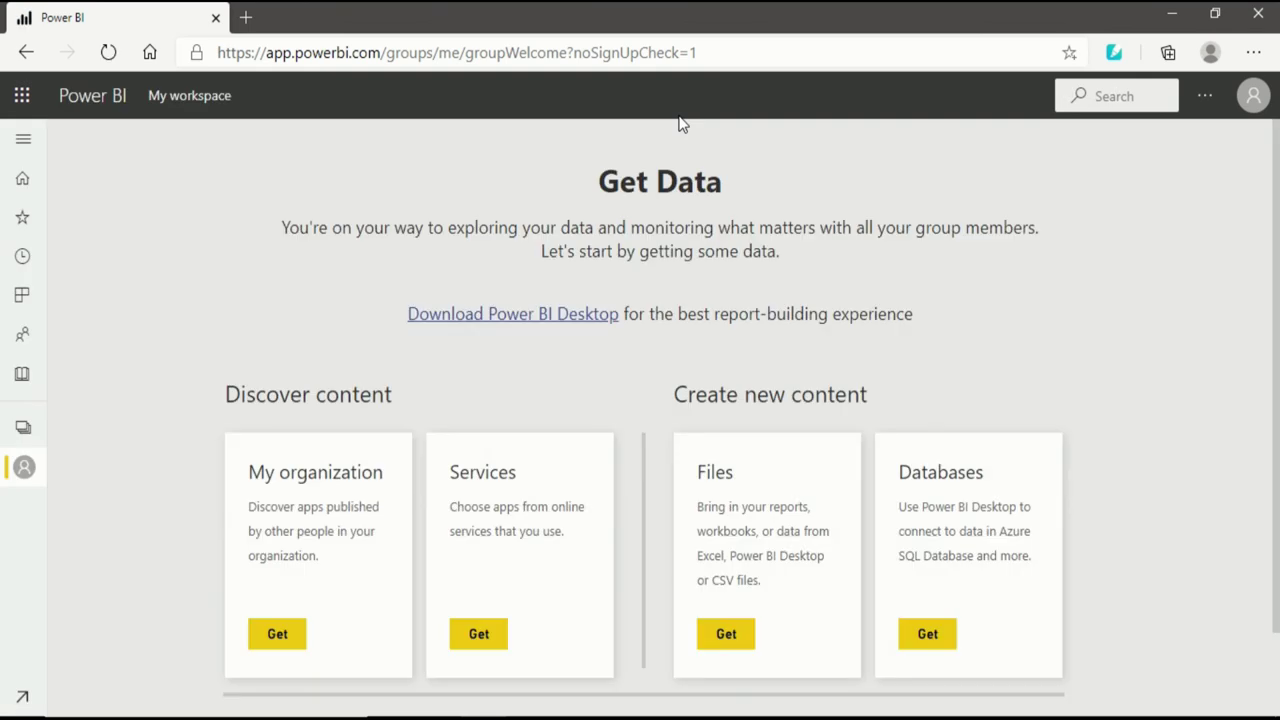
pyautogui.click(1205, 97)
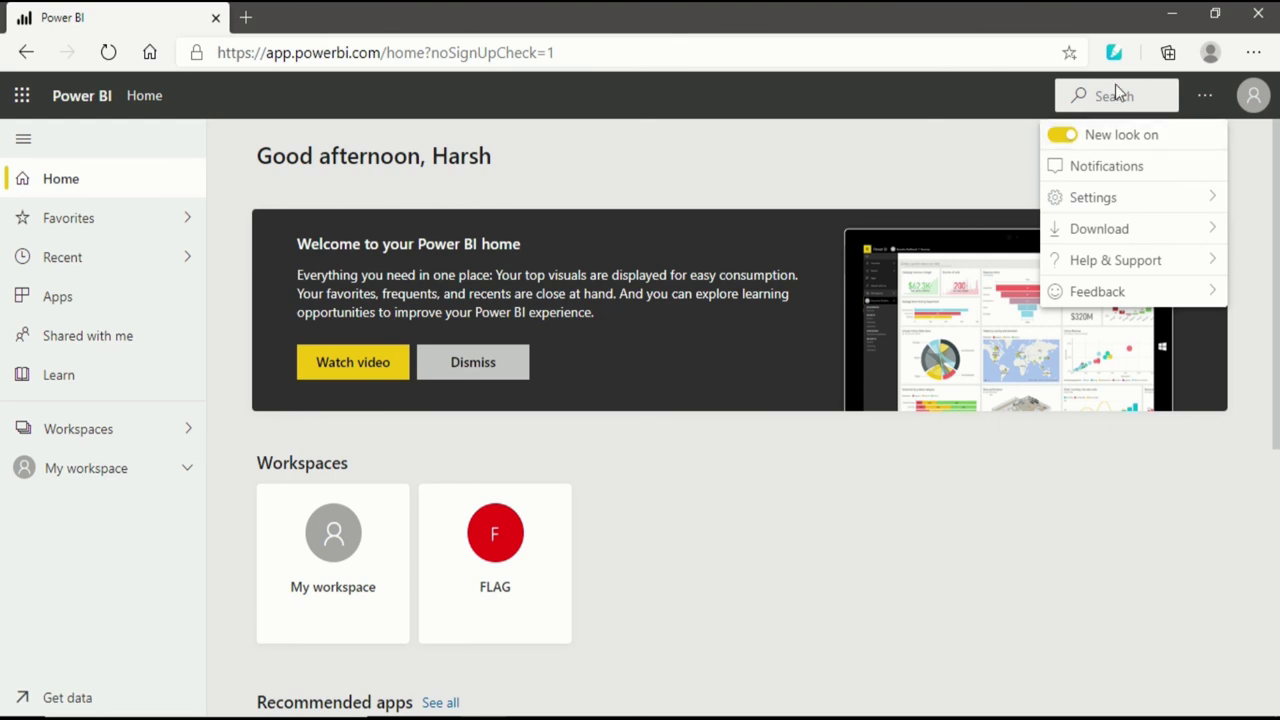
pyautogui.click(1210, 96)
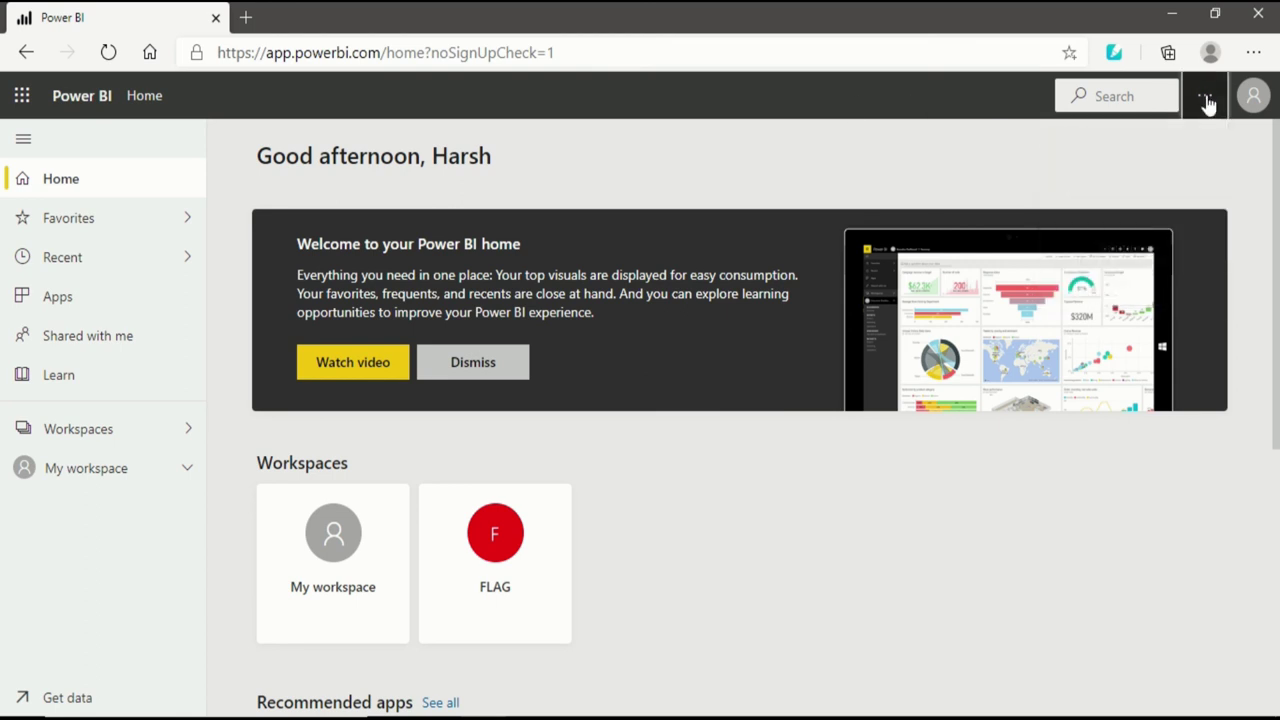
pyautogui.click(1207, 96)
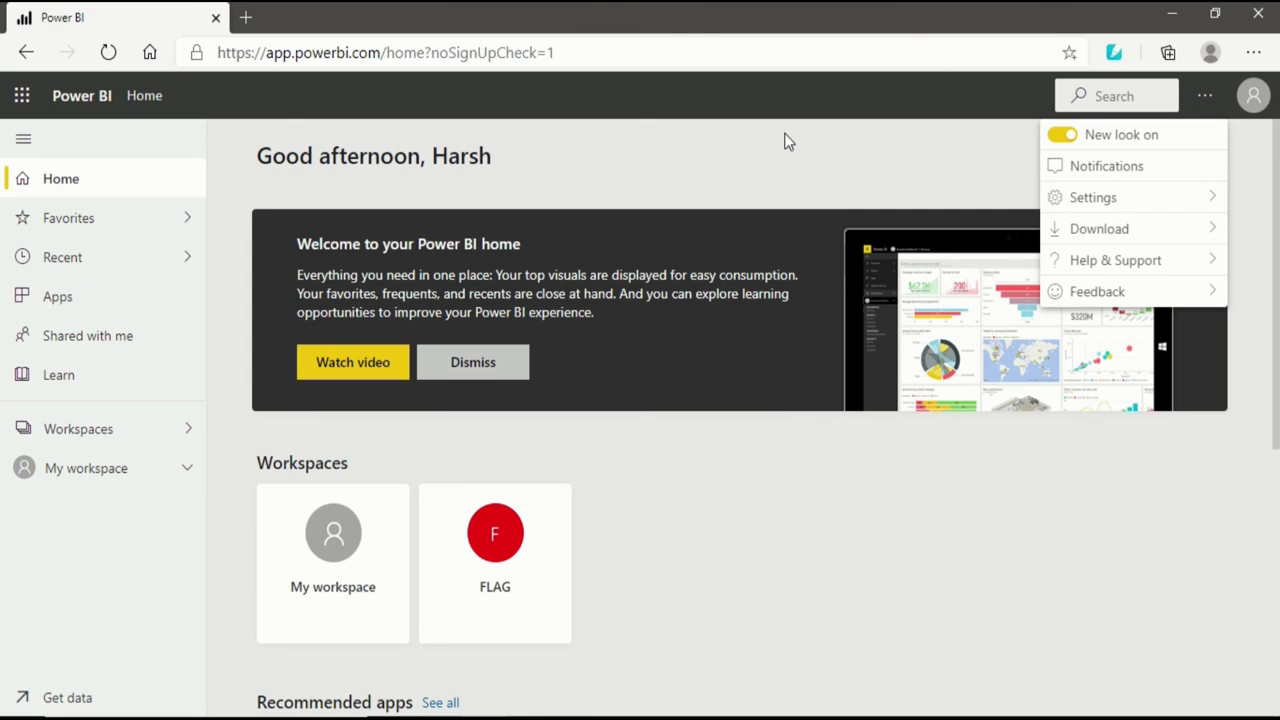
pyautogui.click(1061, 140)
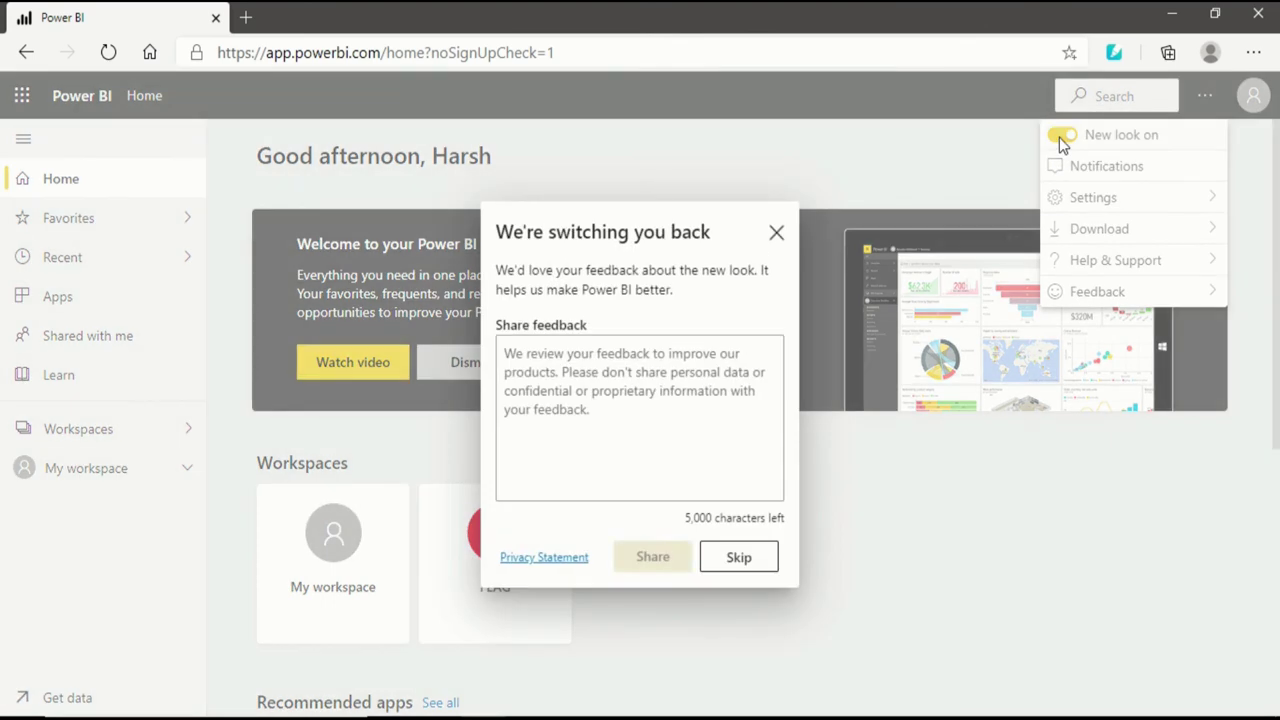
pyautogui.click(759, 566)
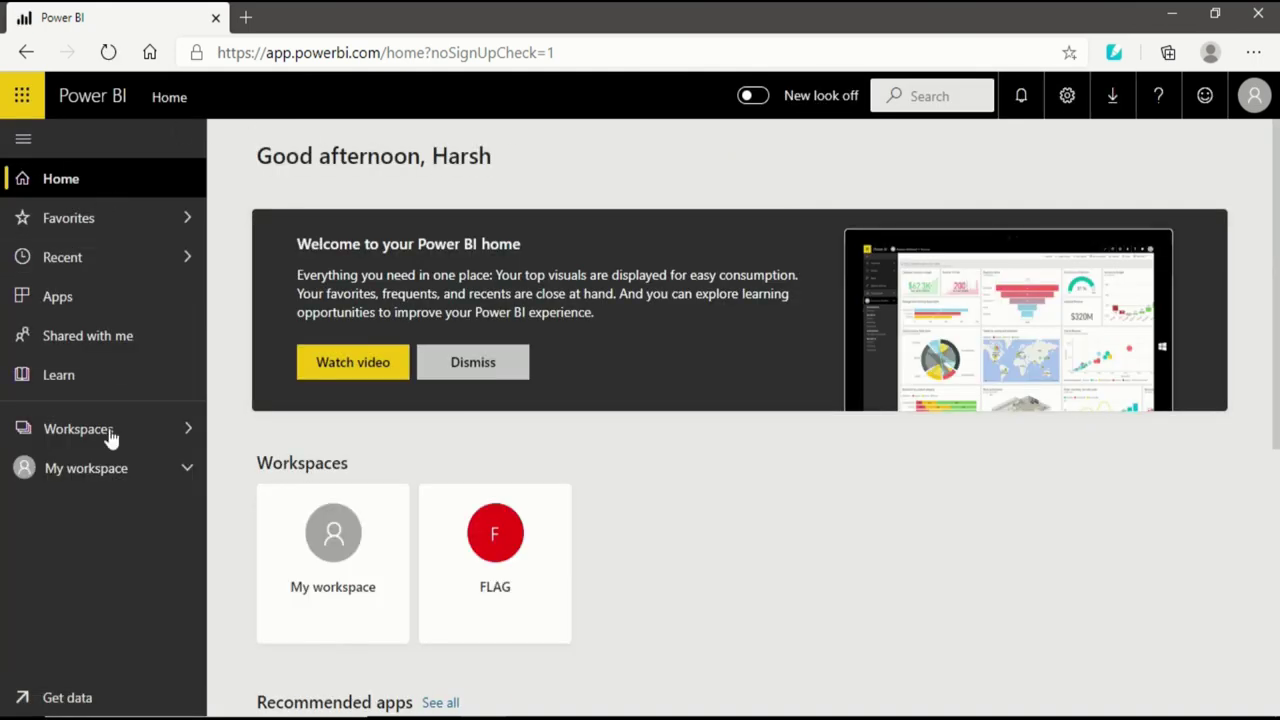
pyautogui.click(751, 96)
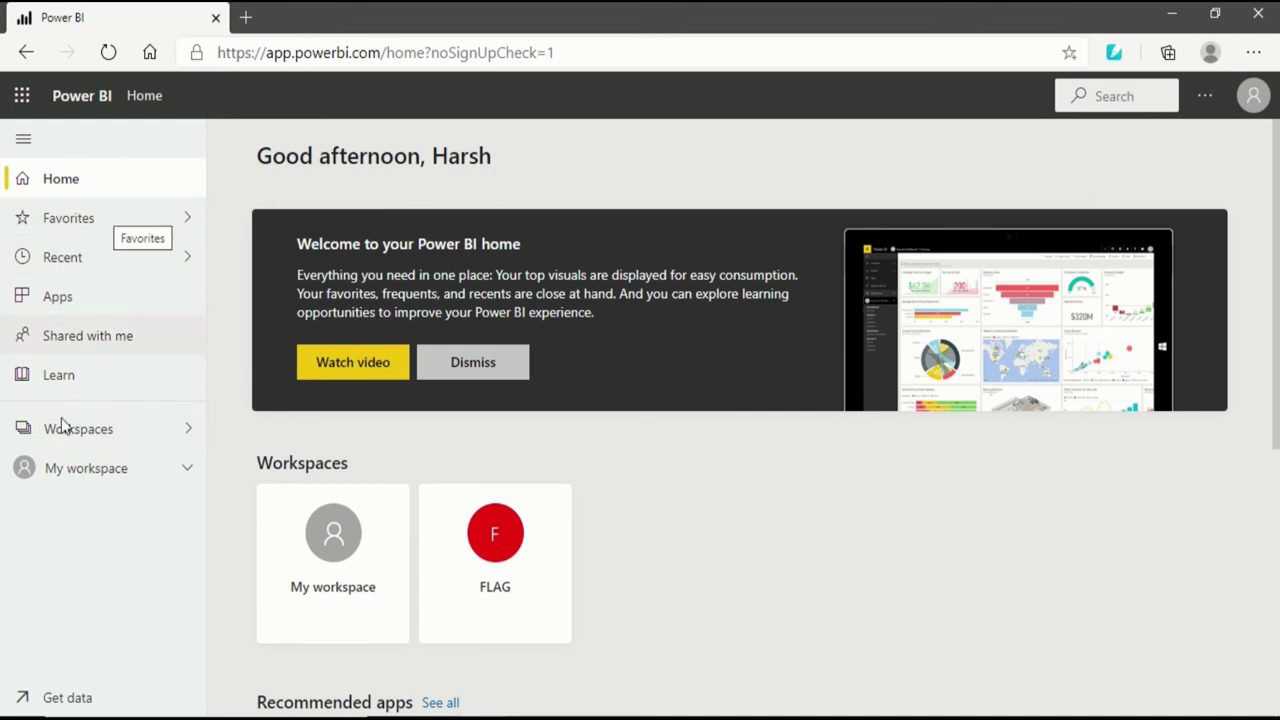
pyautogui.click(1208, 108)
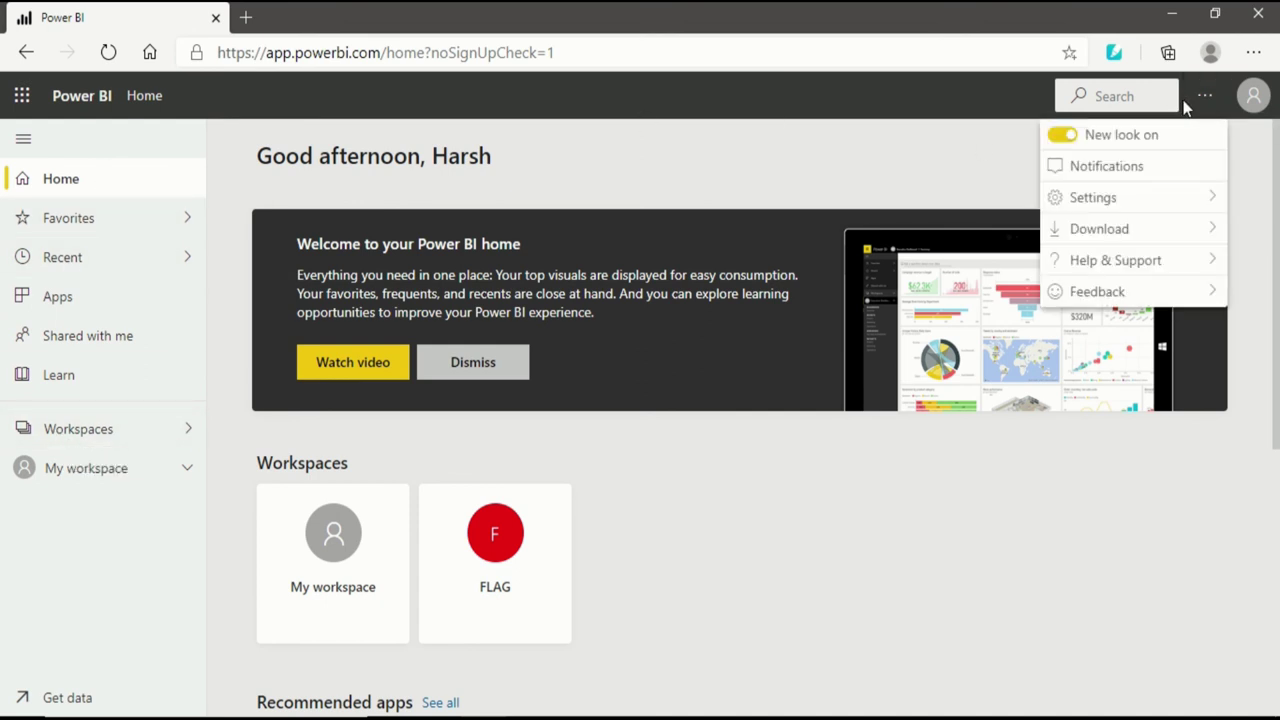
pyautogui.click(1134, 197)
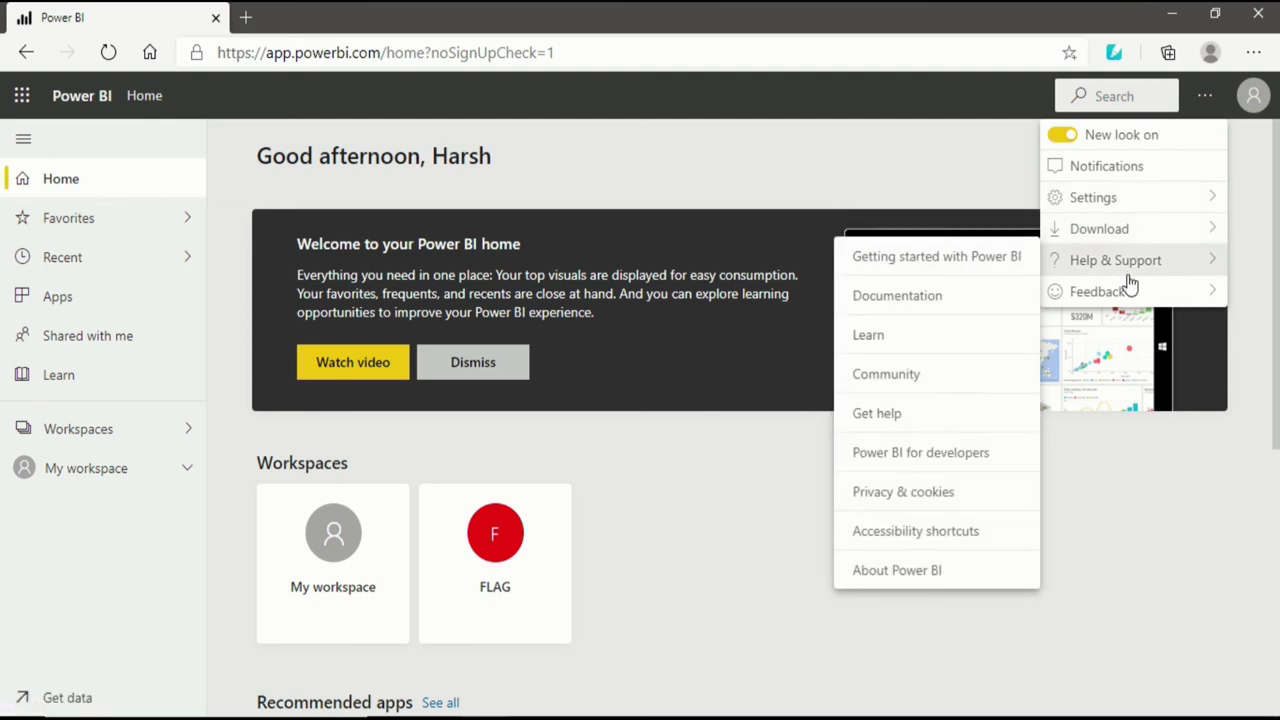
pyautogui.moveTo(1128, 292)
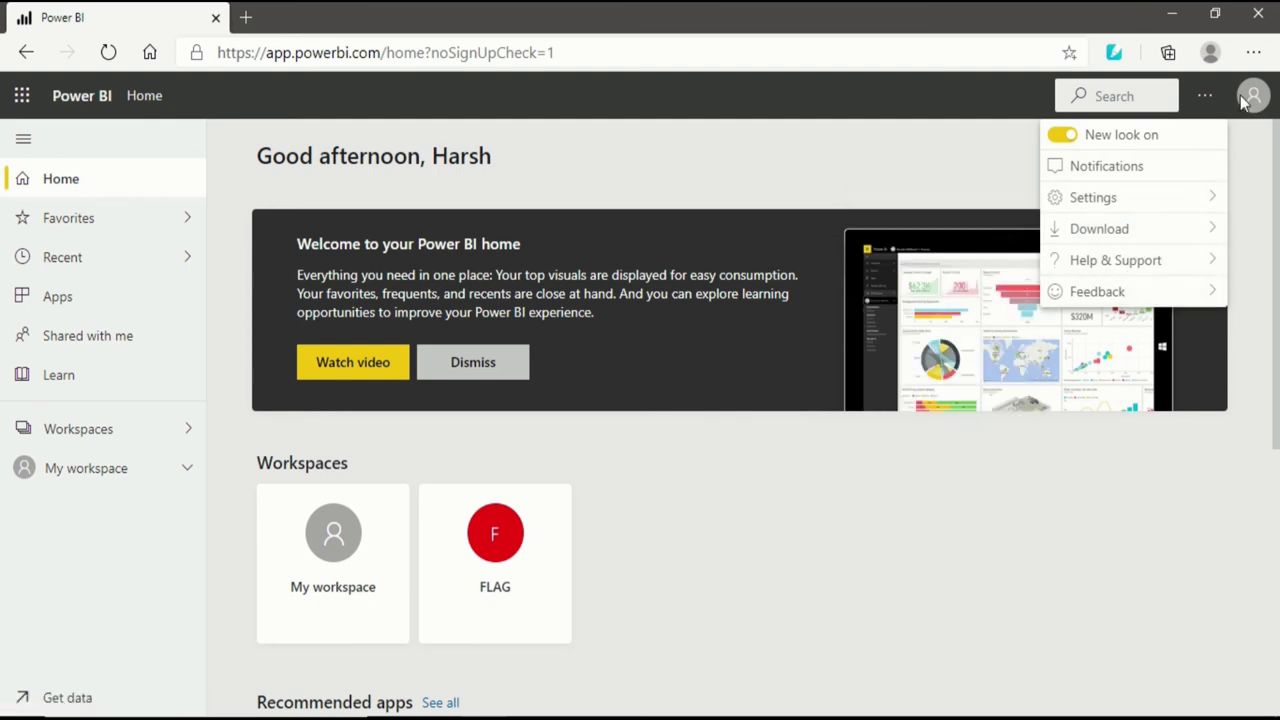